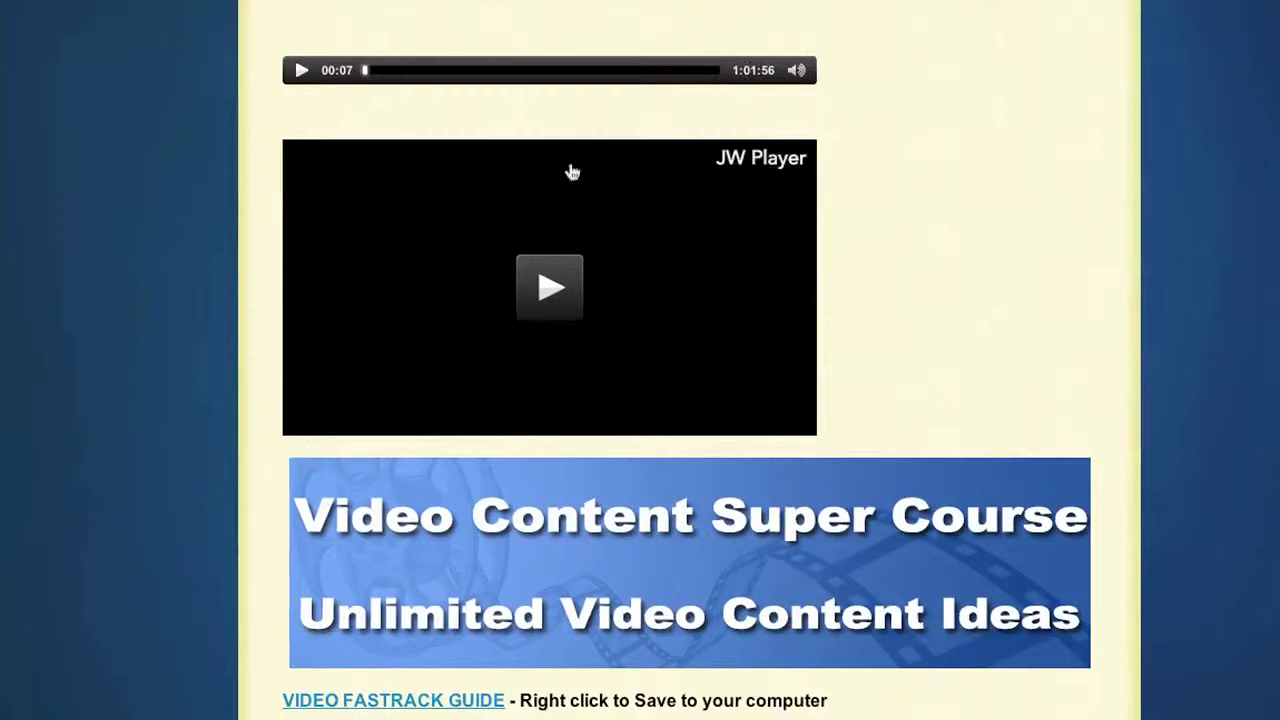
- Start the JW Player video on the live page, then pause it after a few seconds
left_click(555, 287)
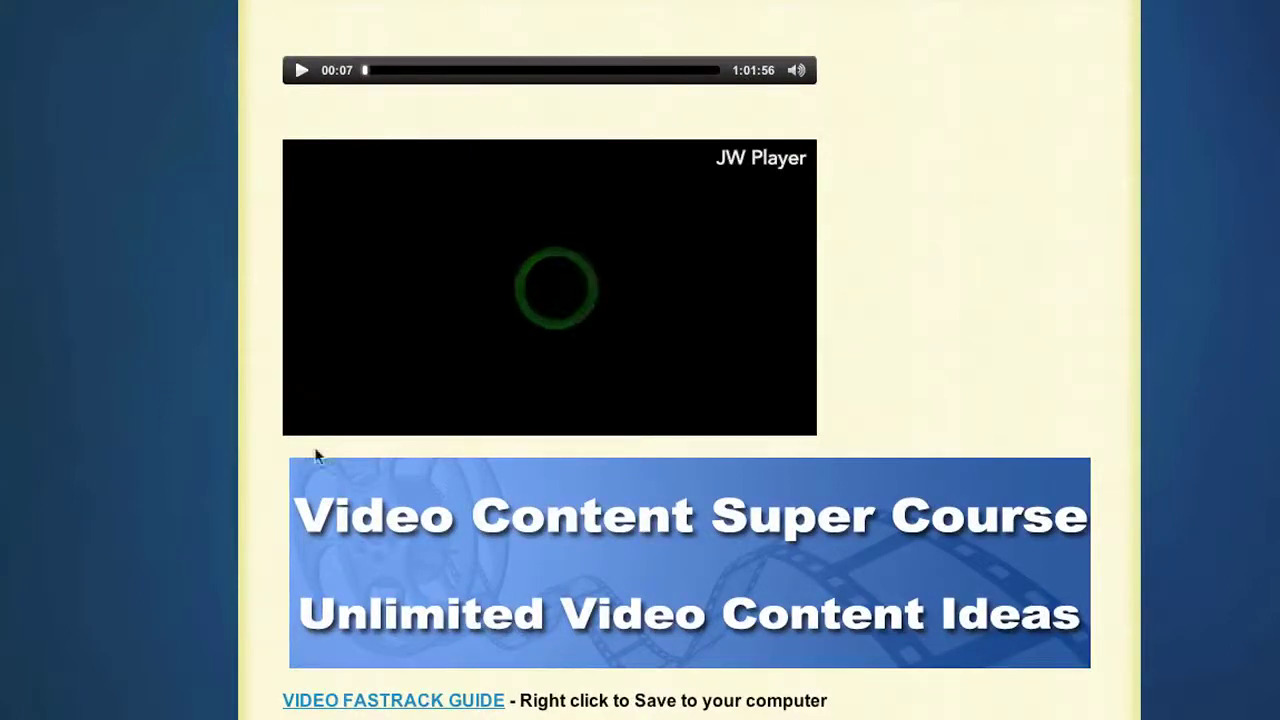
left_click(309, 412)
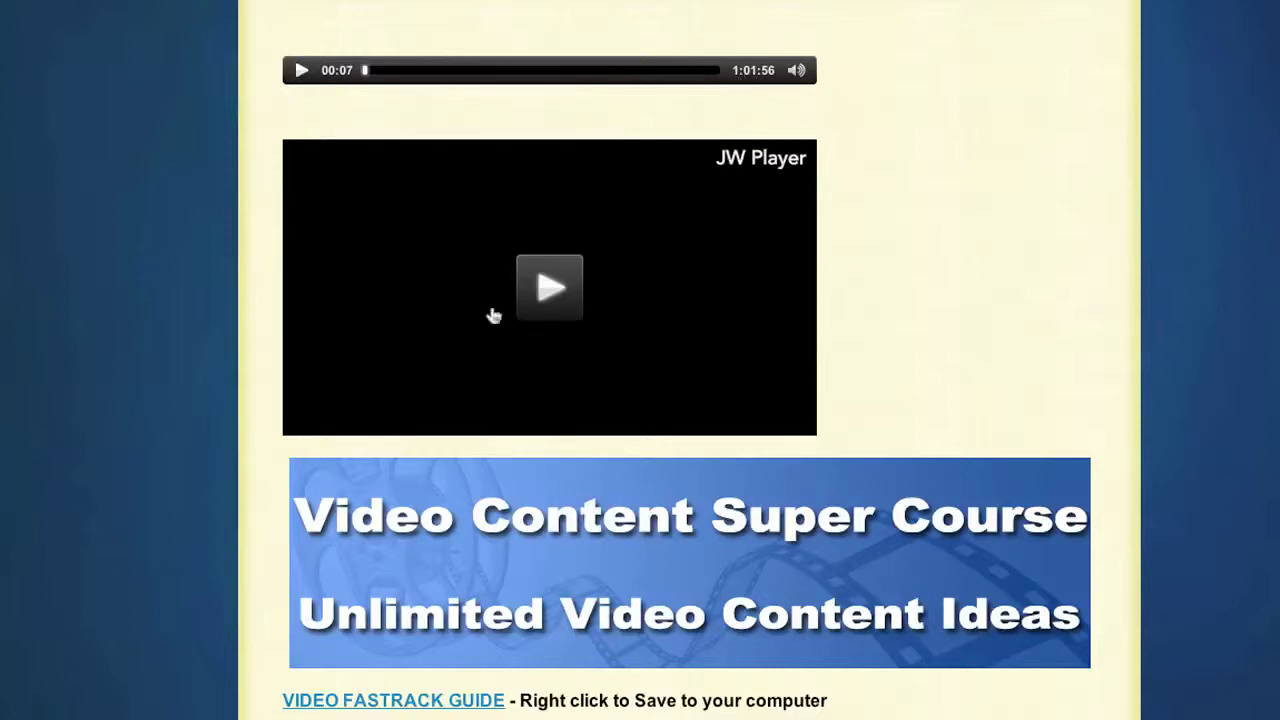
mouse_move(549, 292)
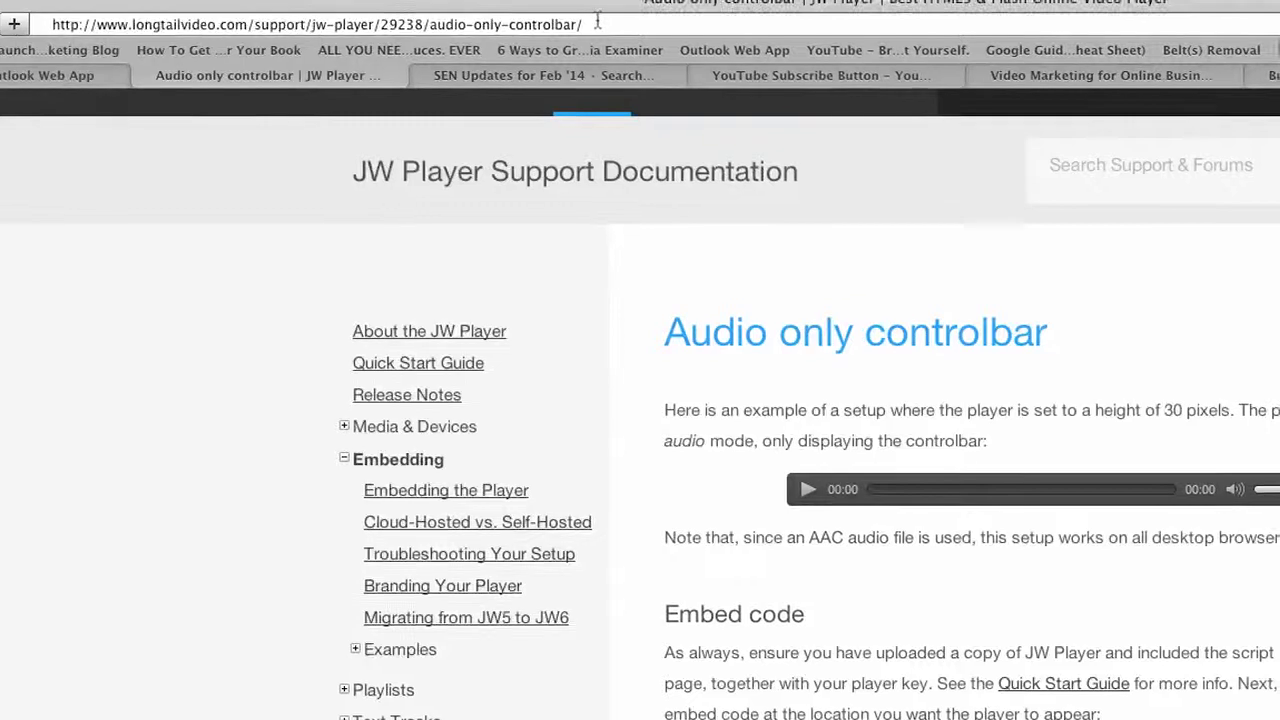
- Select and copy the Embed code snippet from the 'Audio only controlbar' documentation page
left_click(598, 22)
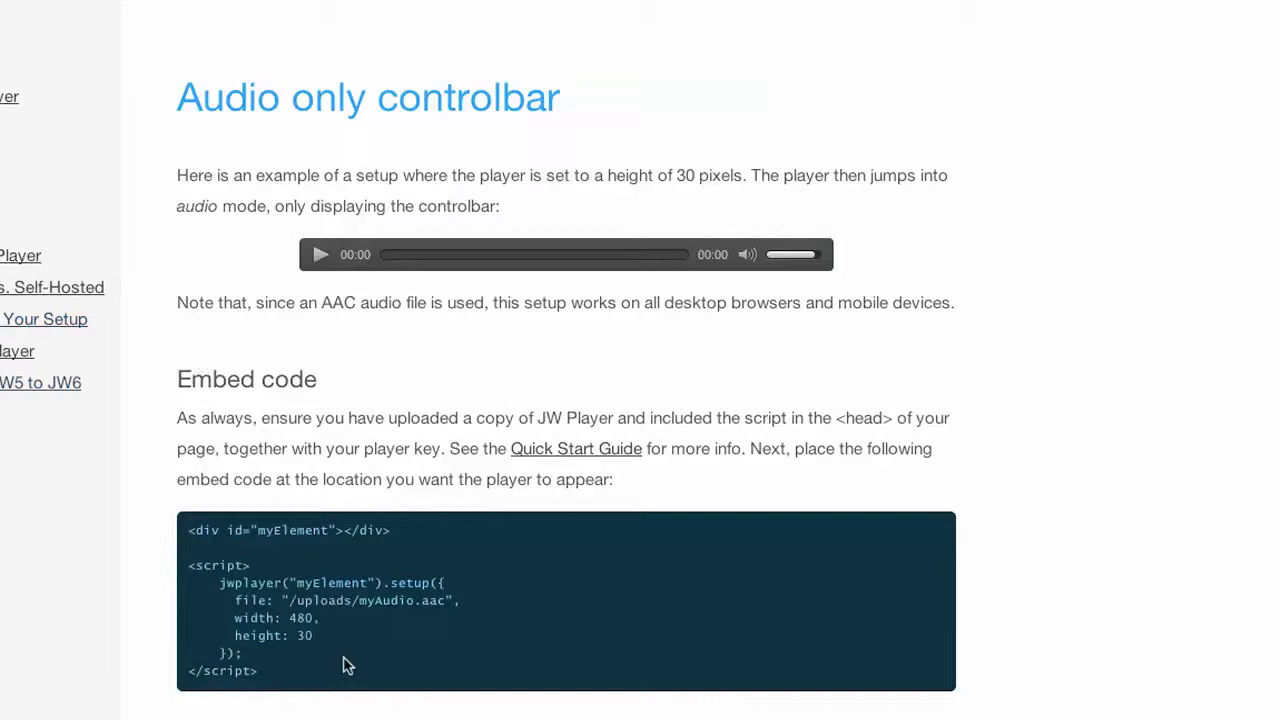
scroll(566, 400, "down", 2)
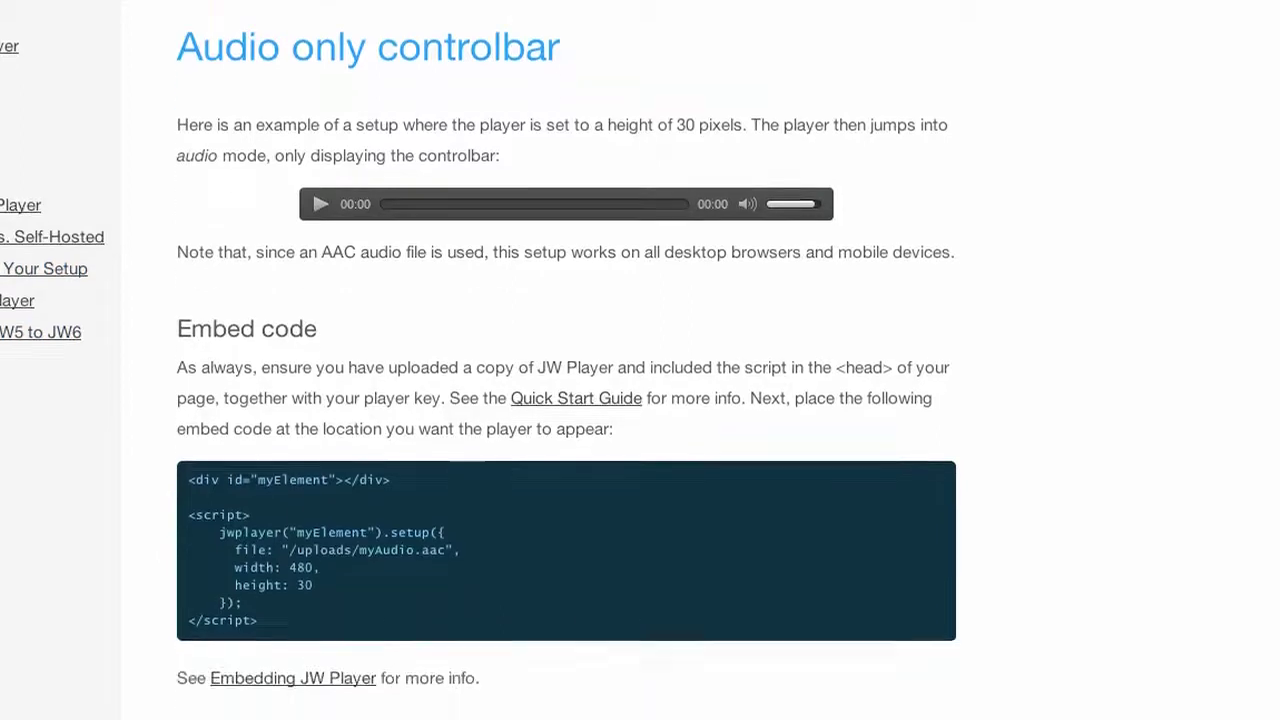
left_click_drag(189, 453, 368, 598)
key("super+c")
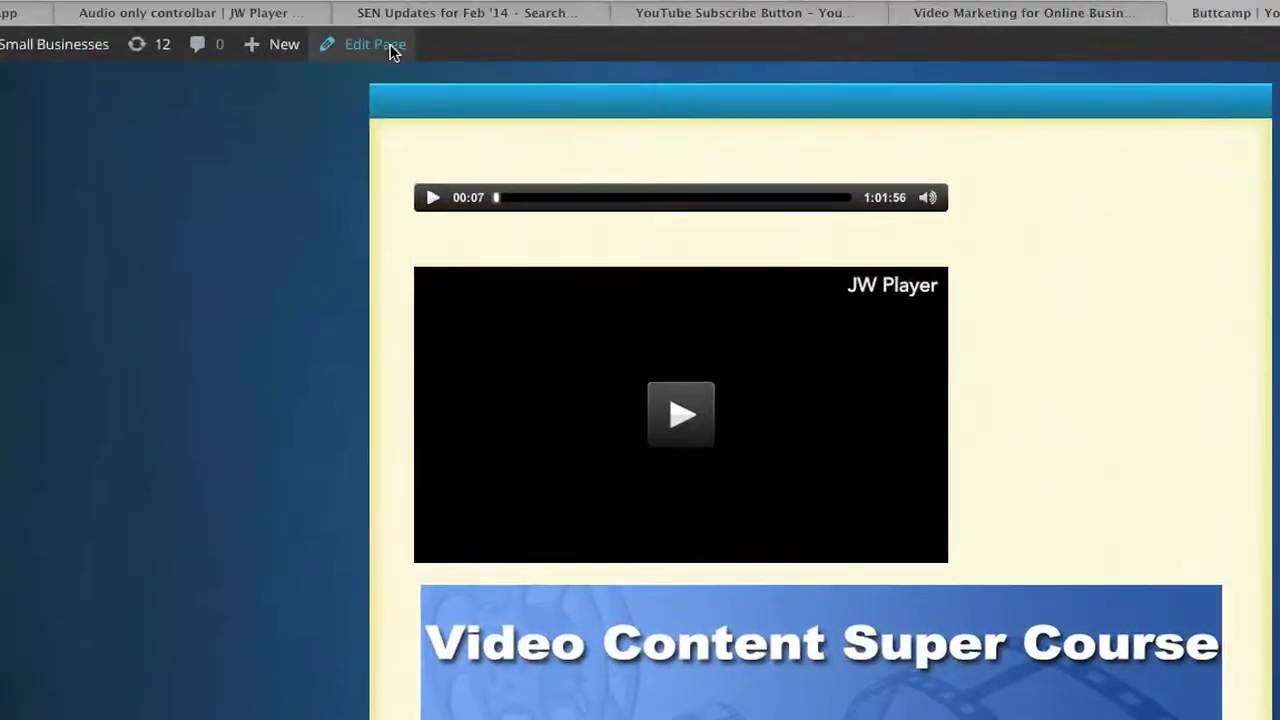
- In the Buttcamp page's Text editor, paste the audio embed snippet above the existing player script
left_click(390, 46)
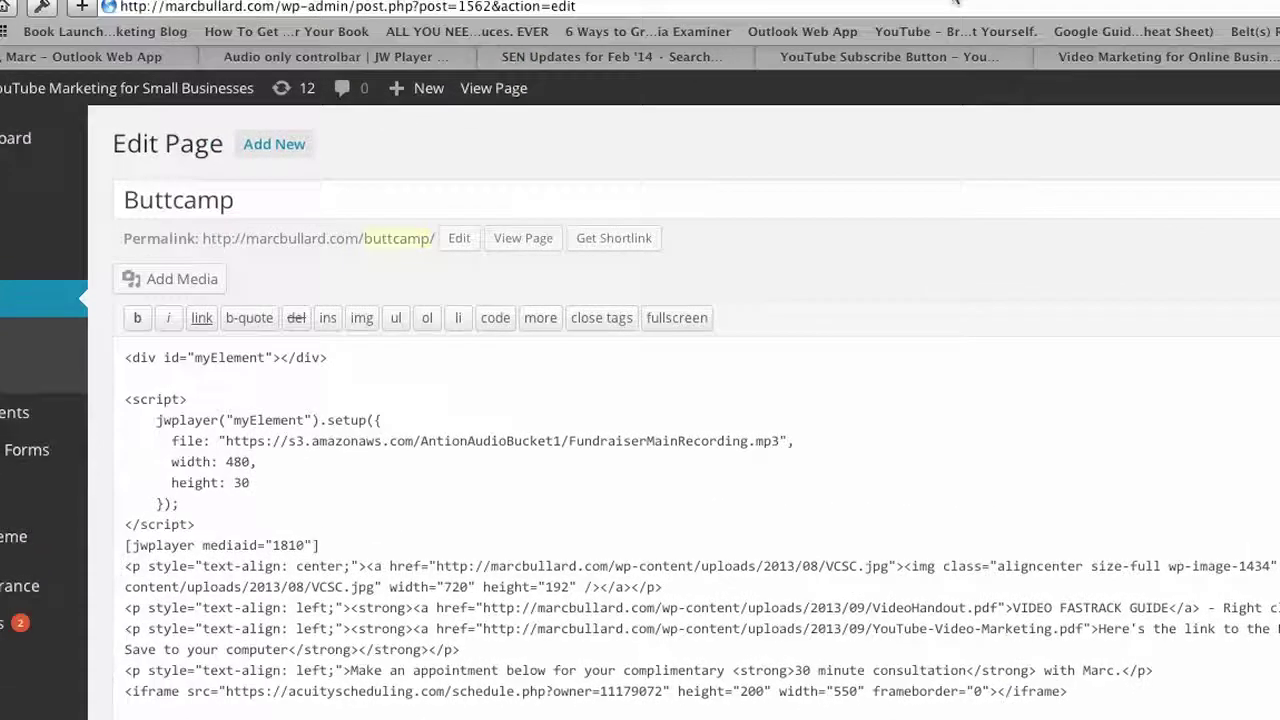
left_click_drag(123, 399, 387, 518)
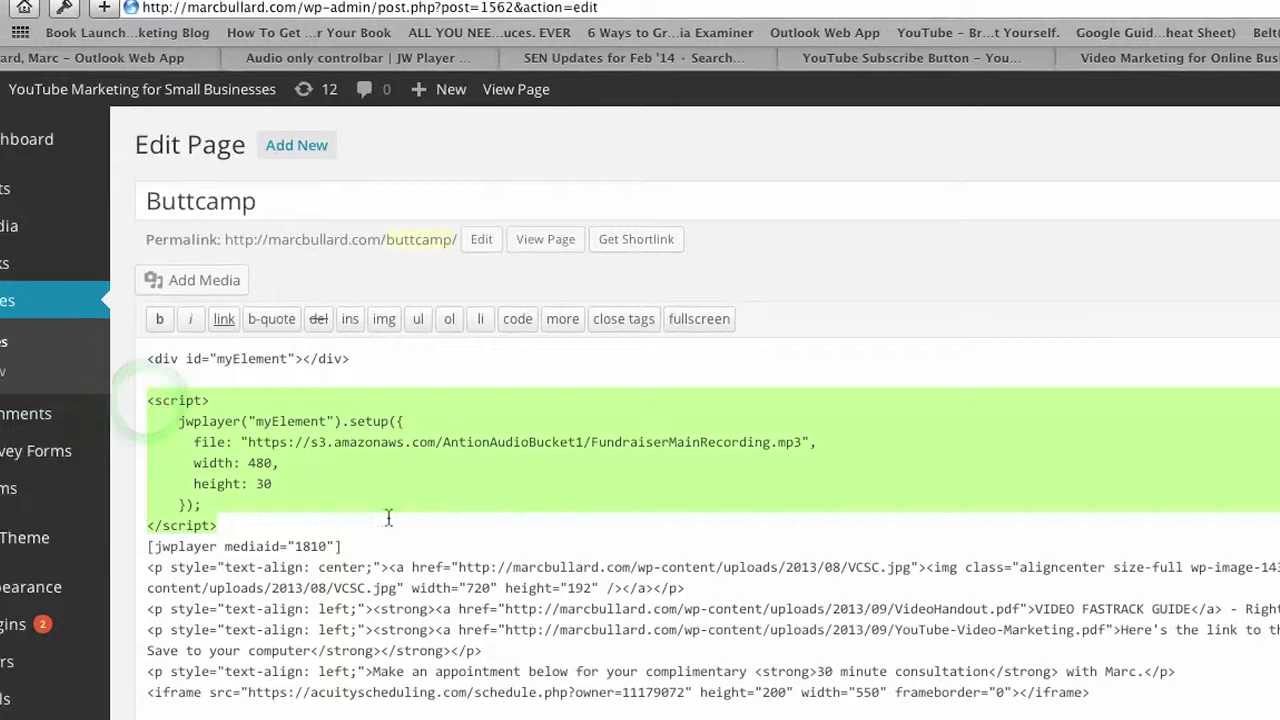
left_click(379, 366)
key("Return")
key("Return")
key("Return")
key("Return")
key("Return")
key("Return")
key("Return")
key("Return")
key("Return")
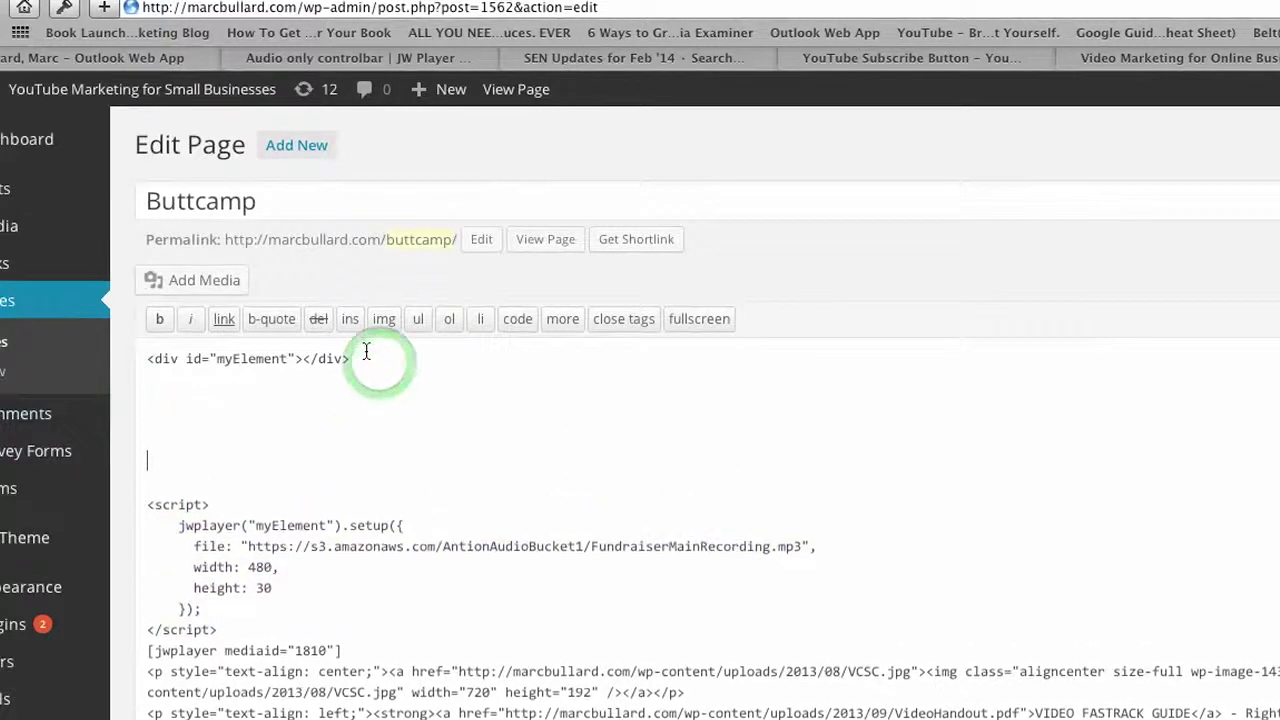
key("Return")
key("Return")
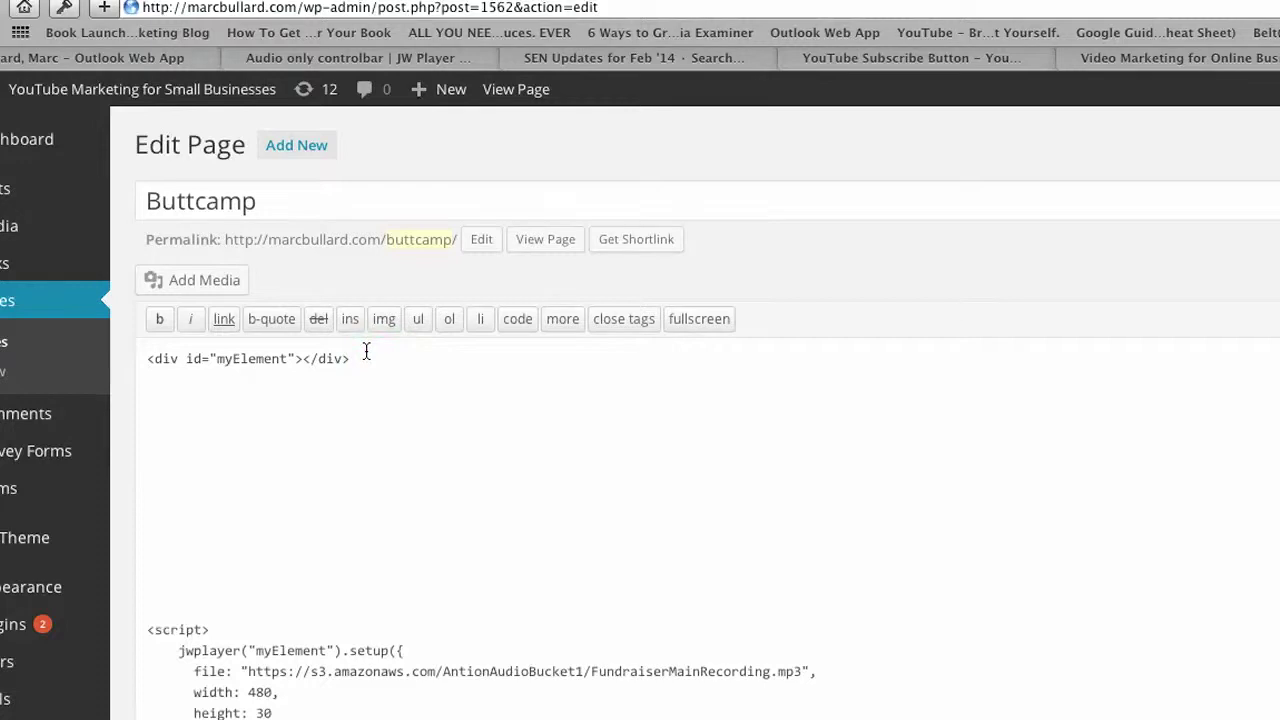
key("super+v")
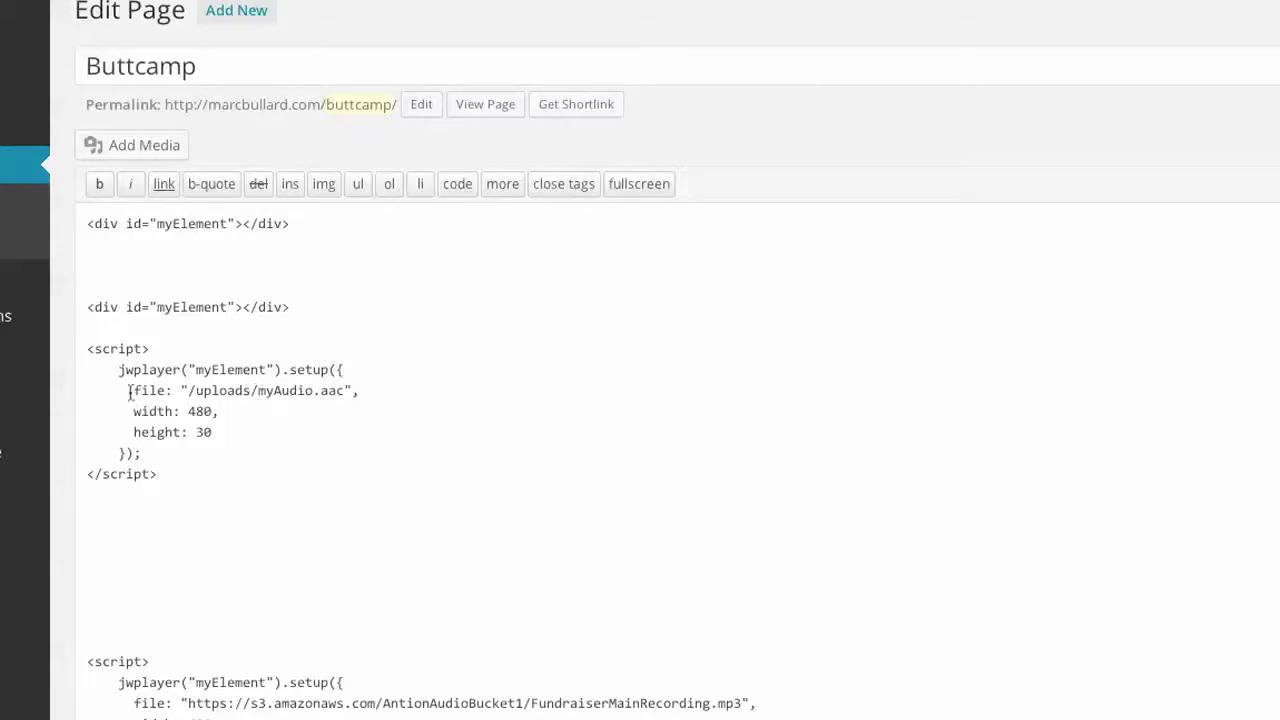
- Select the sample file path /uploads/myAudio.aac in the pasted script's file line
left_click_drag(129, 391, 358, 391)
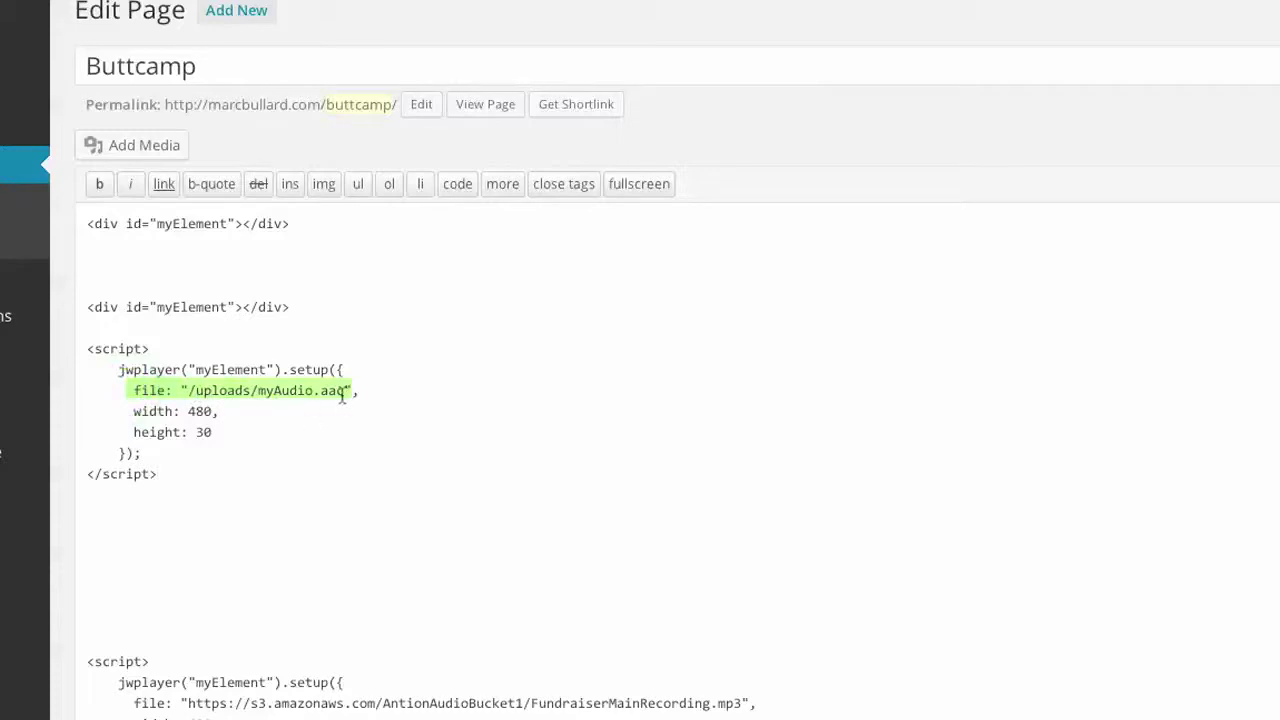
left_click(310, 423)
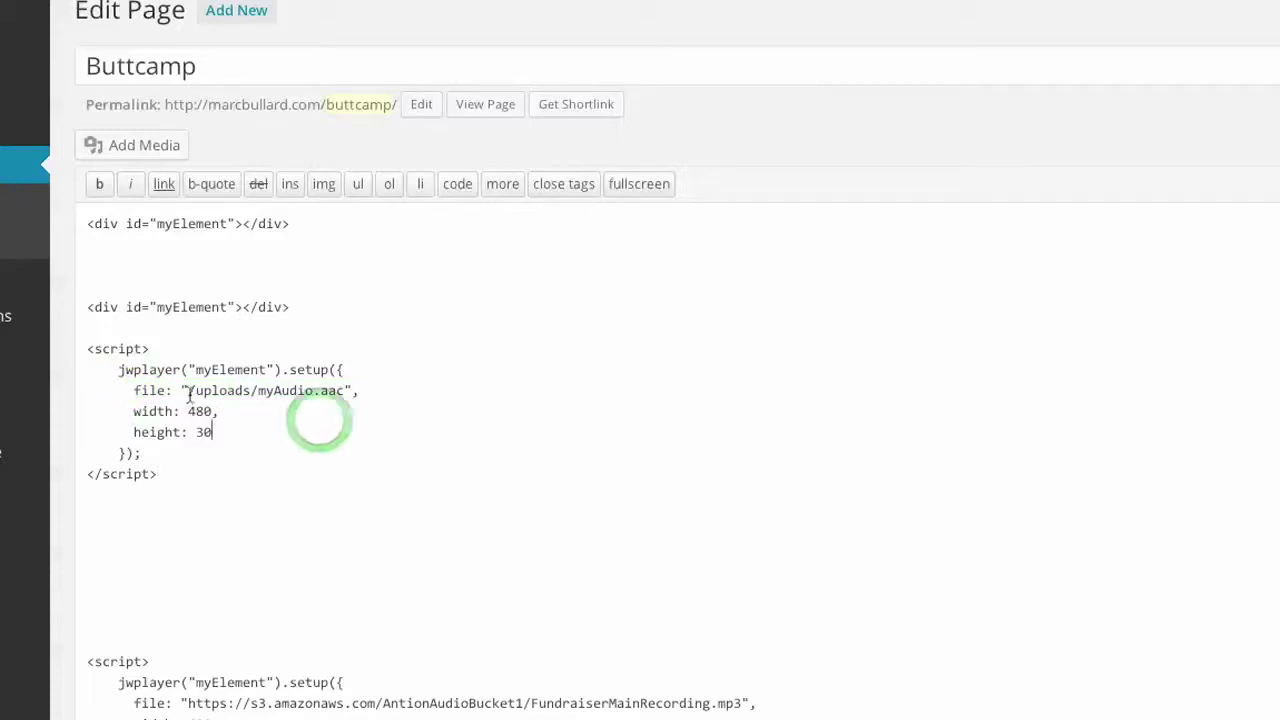
left_click_drag(182, 390, 343, 397)
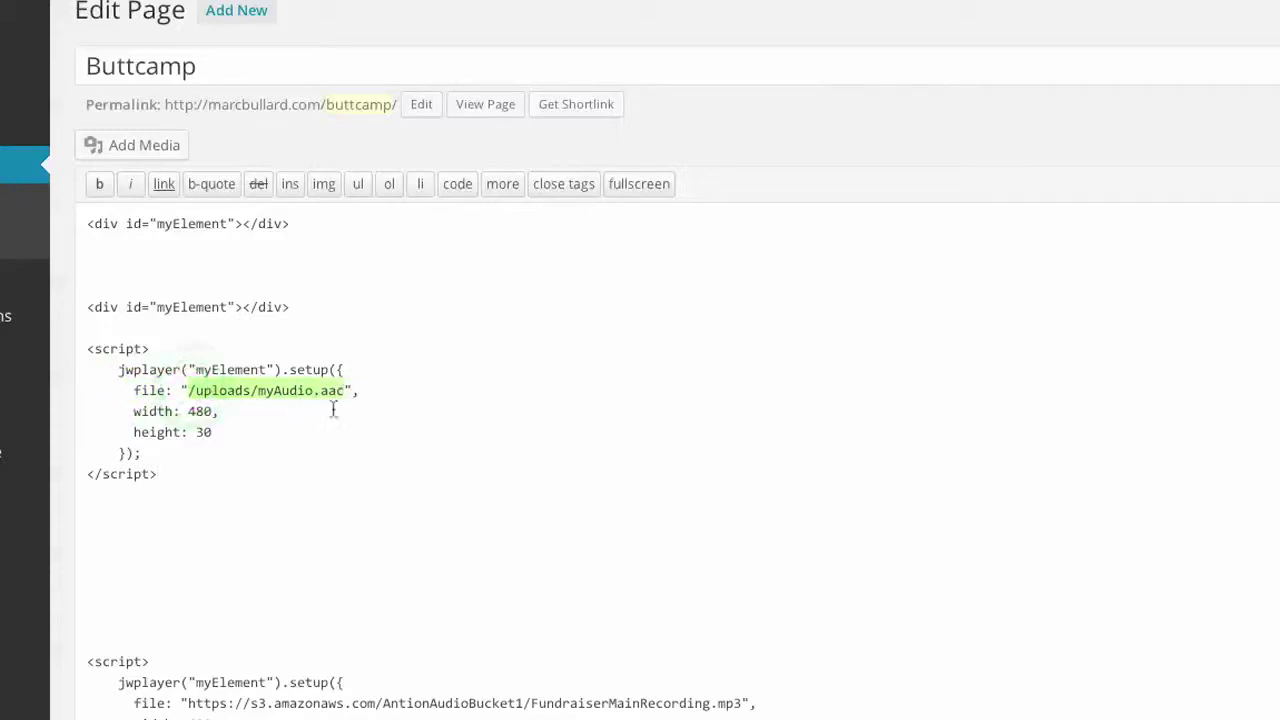
left_click(290, 447)
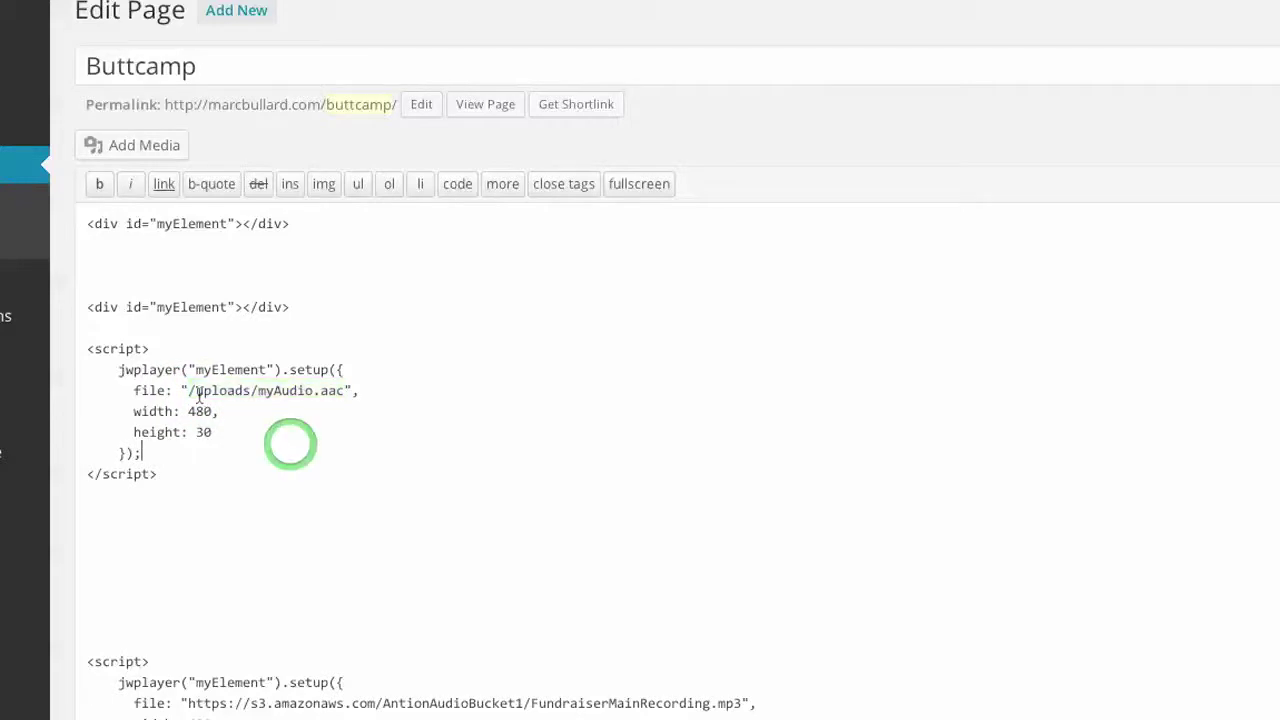
left_click_drag(186, 390, 344, 393)
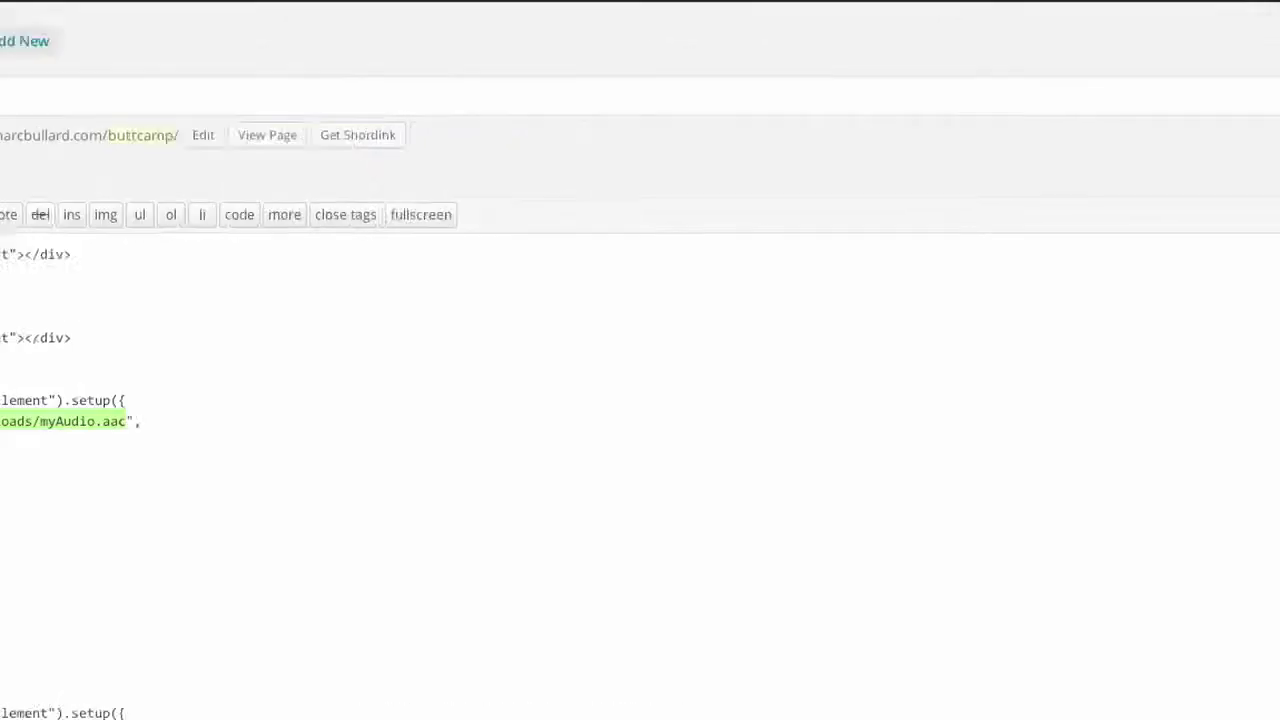
- Copy the S3 link URL of FundraiserMainRecording.mp3 from its object details
left_click(1158, 27)
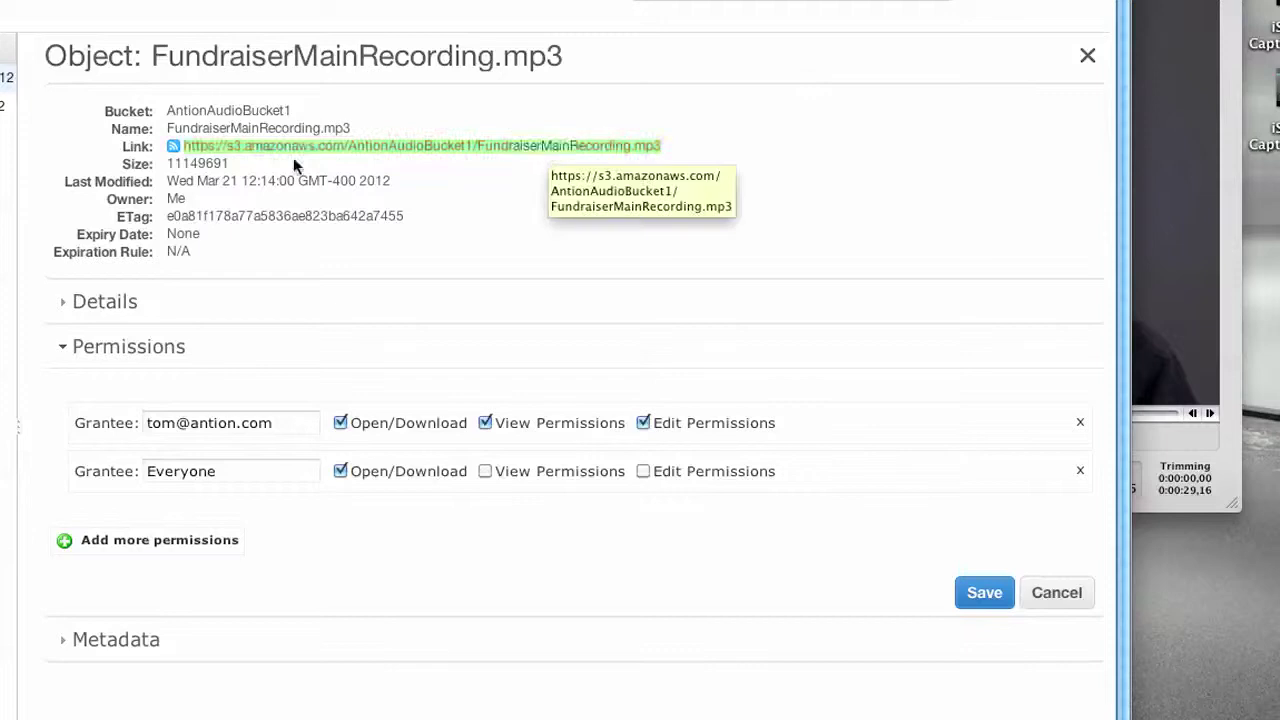
right_click(508, 145)
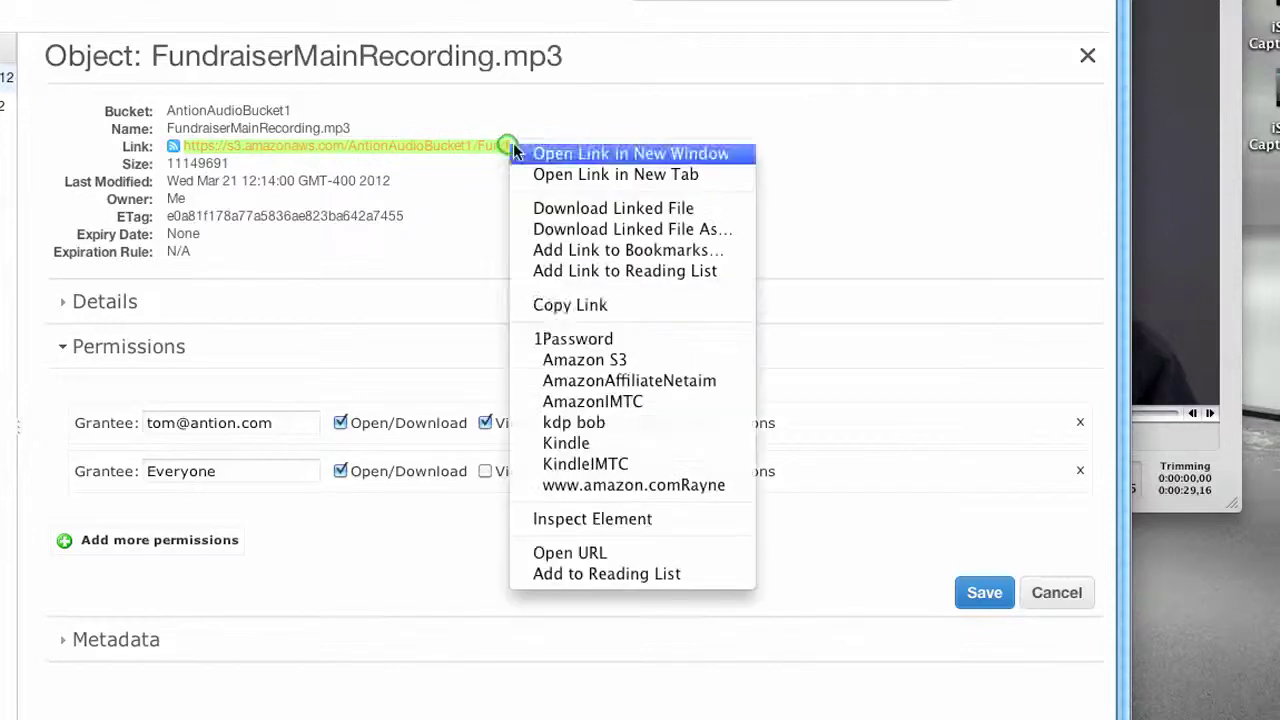
left_click(550, 308)
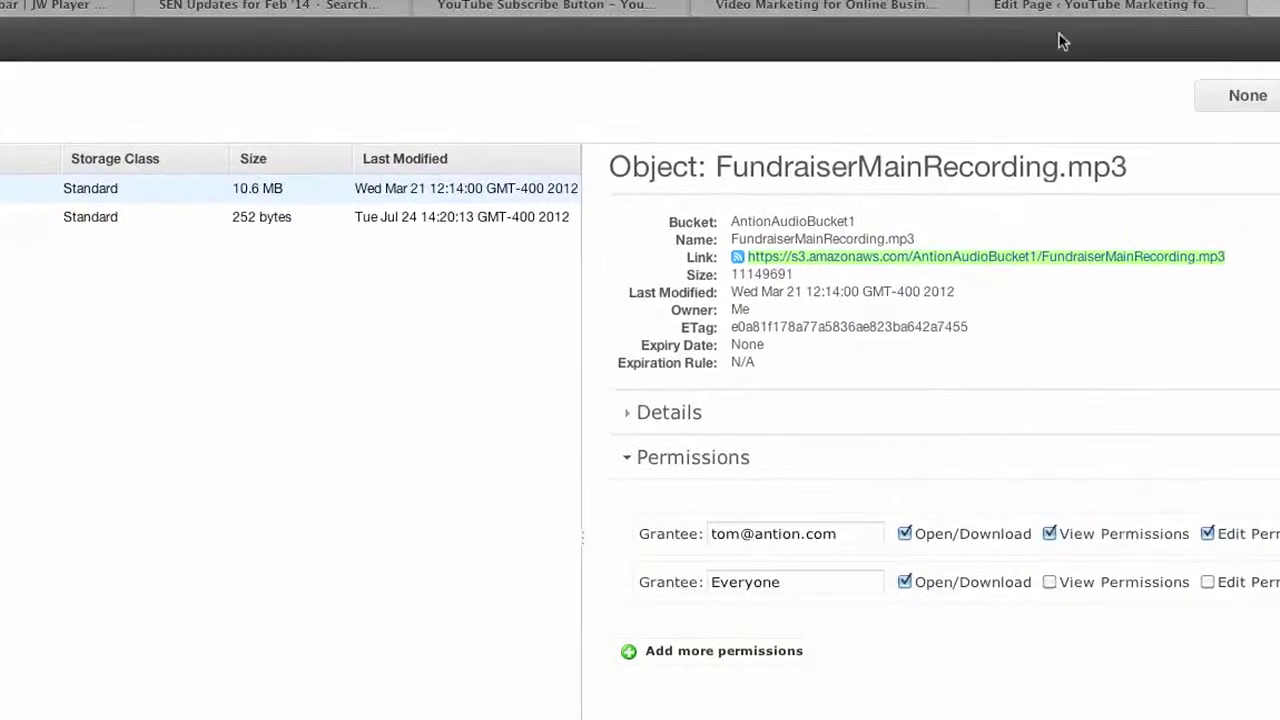
- Replace /uploads/myAudio.aac with the S3 FundraiserMainRecording.mp3 URL and update the Buttcamp page
left_click(1087, 20)
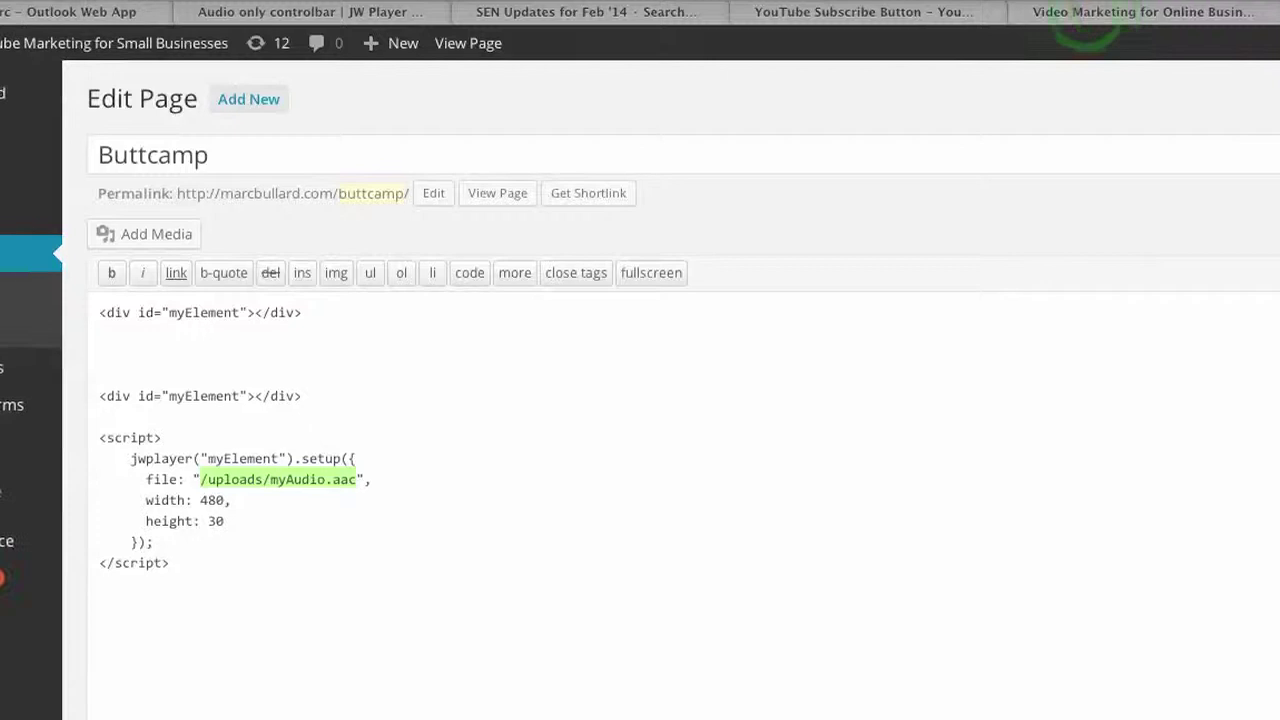
left_click(355, 558)
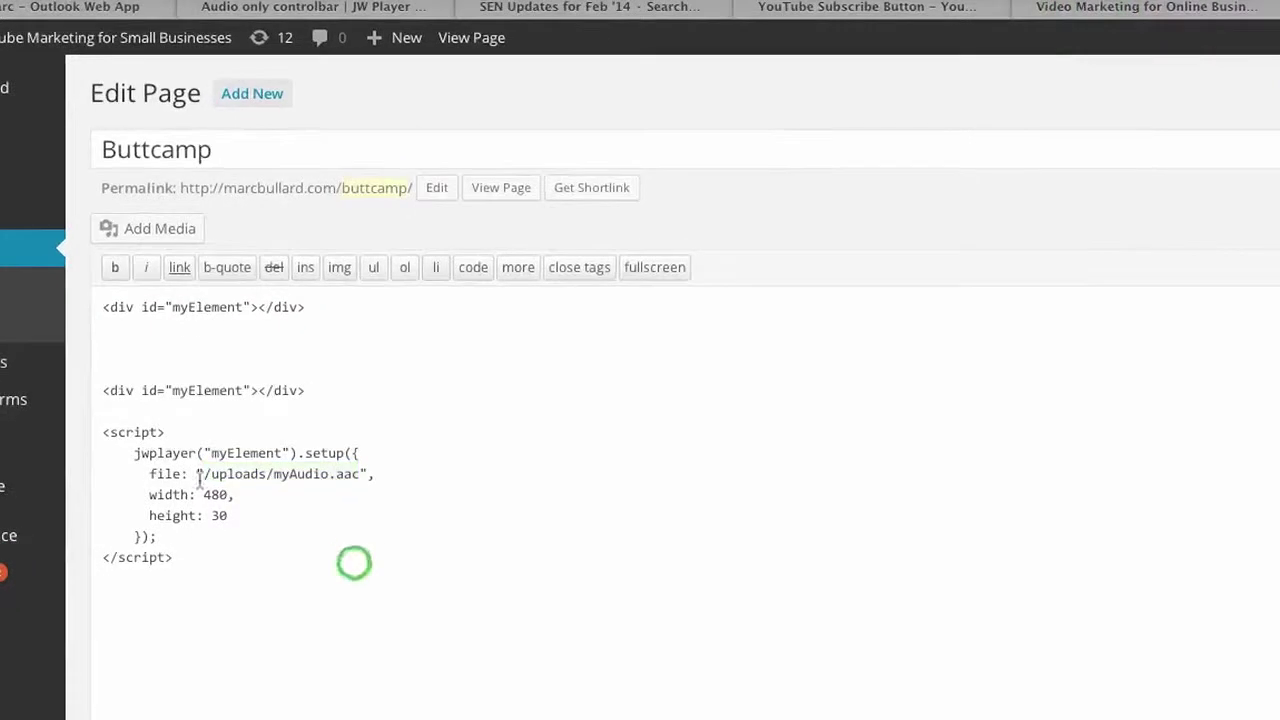
left_click_drag(202, 475, 358, 482)
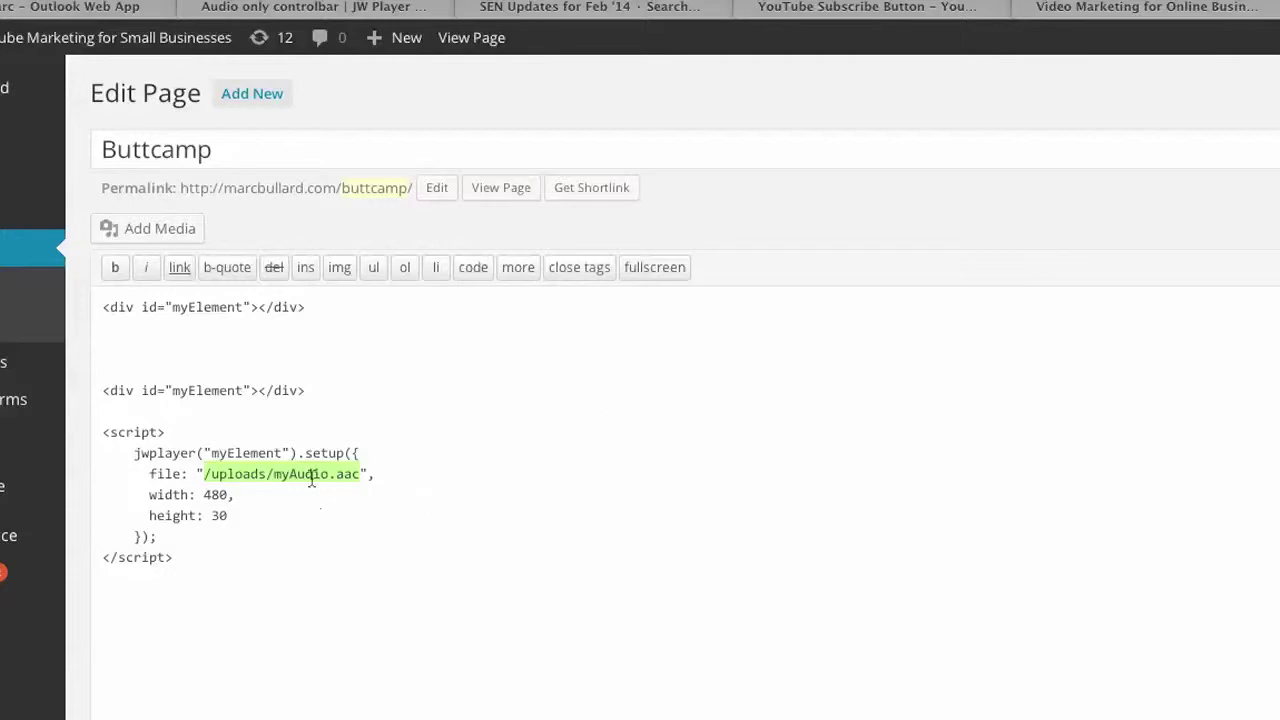
key("ctrl+v")
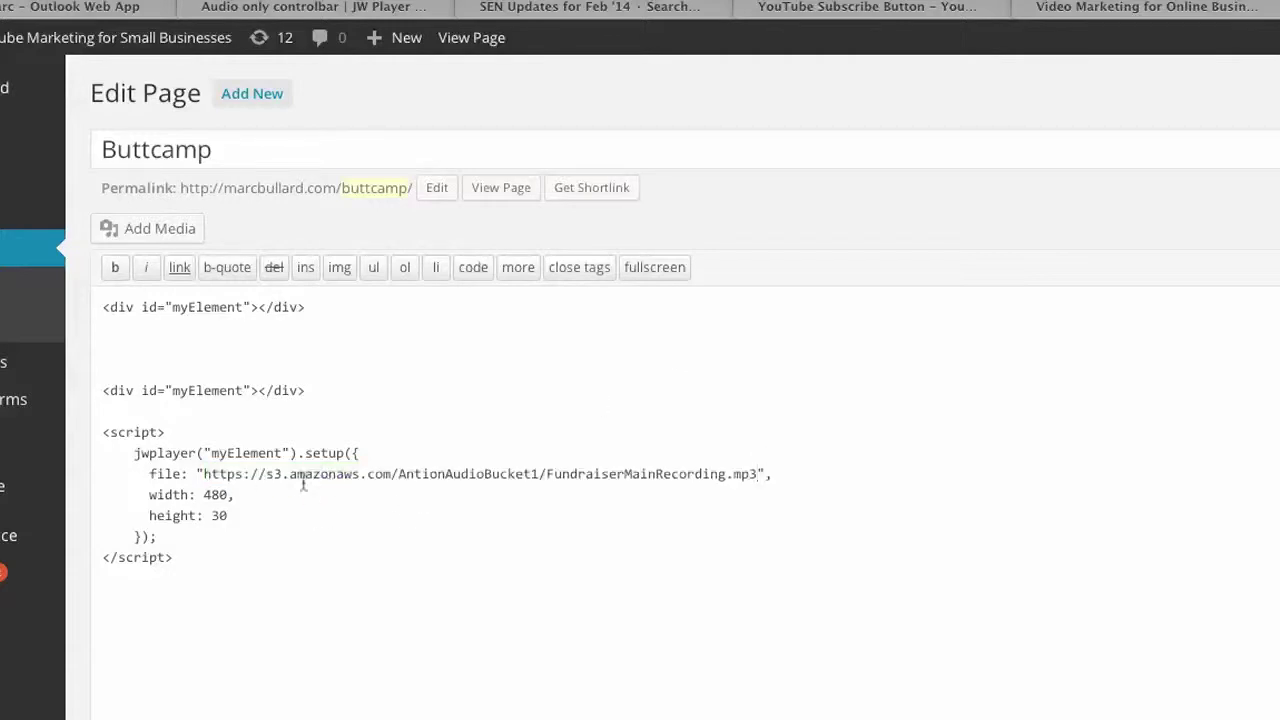
left_click_drag(202, 477, 760, 476)
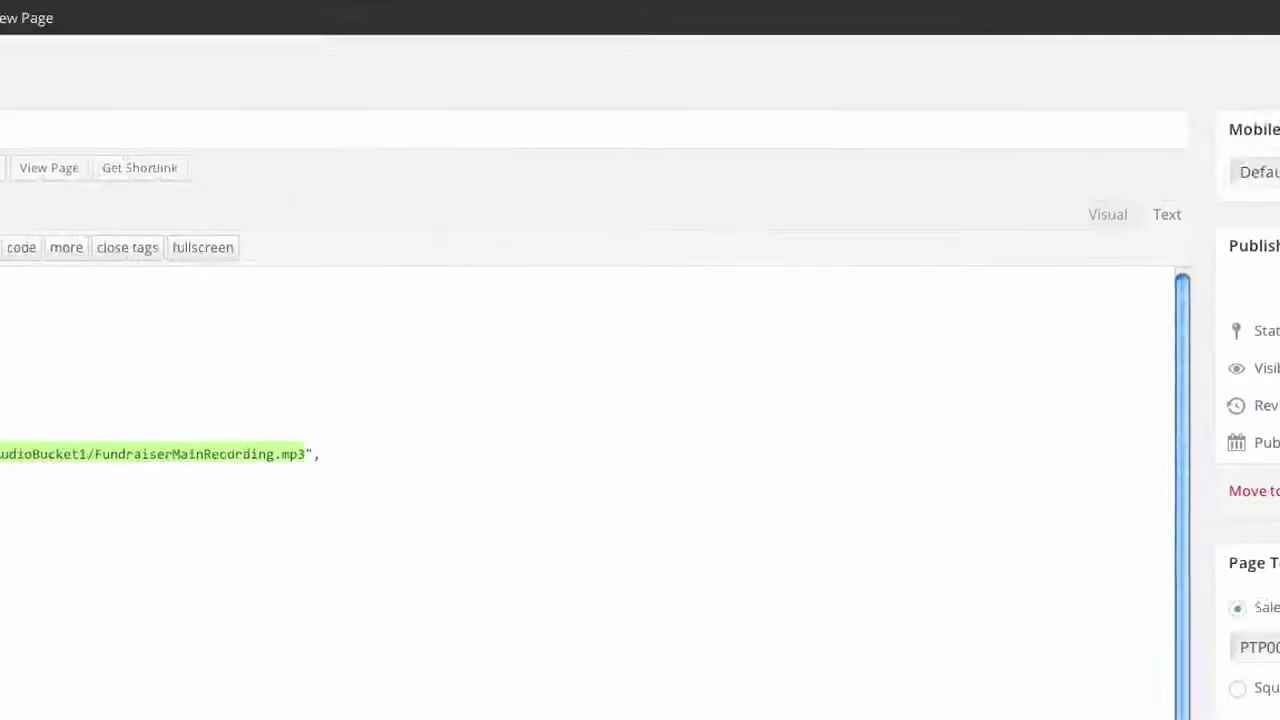
left_click(1218, 462)
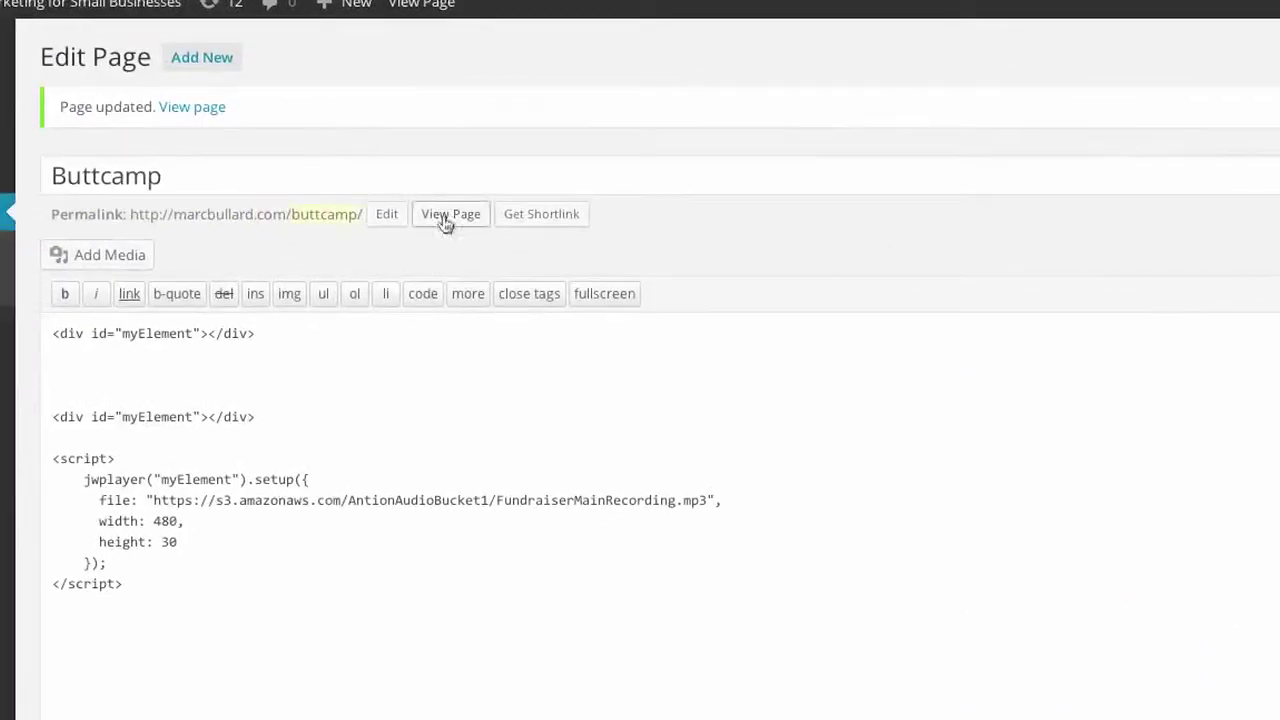
- Play and pause the 1:01:56 recording on the live Buttcamp page, then return to Edit Page
left_click(448, 217)
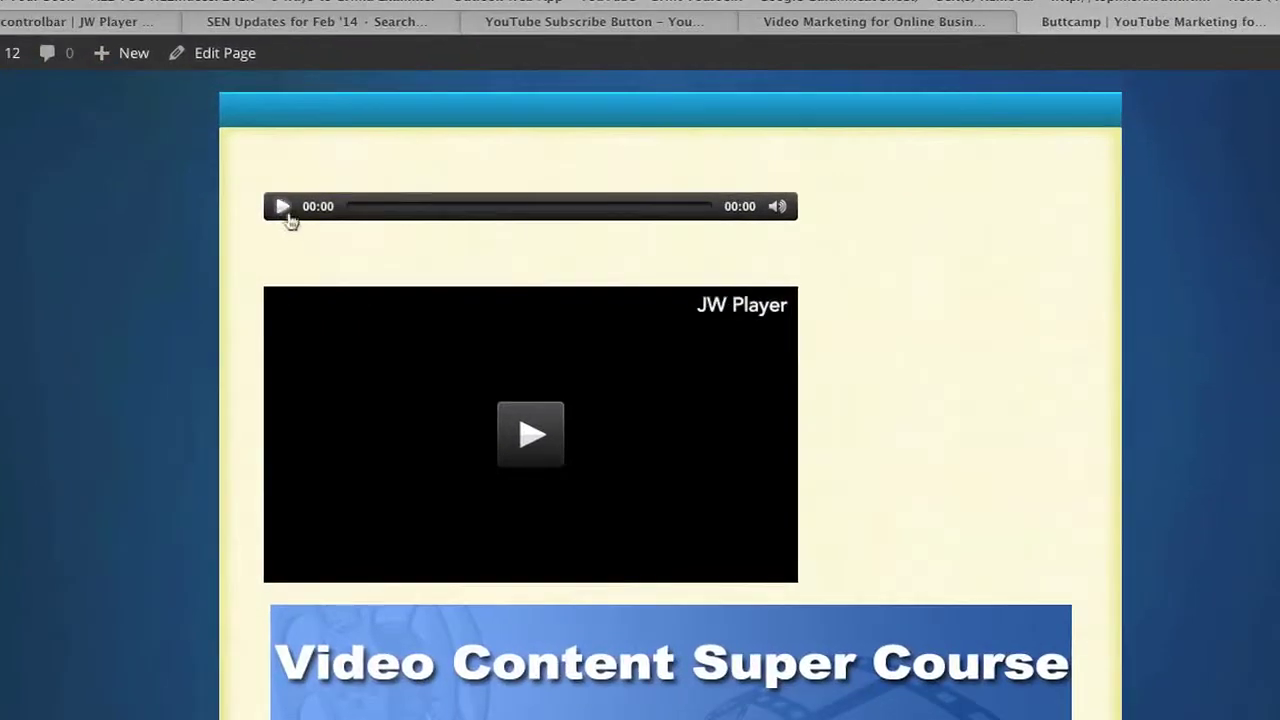
left_click(283, 212)
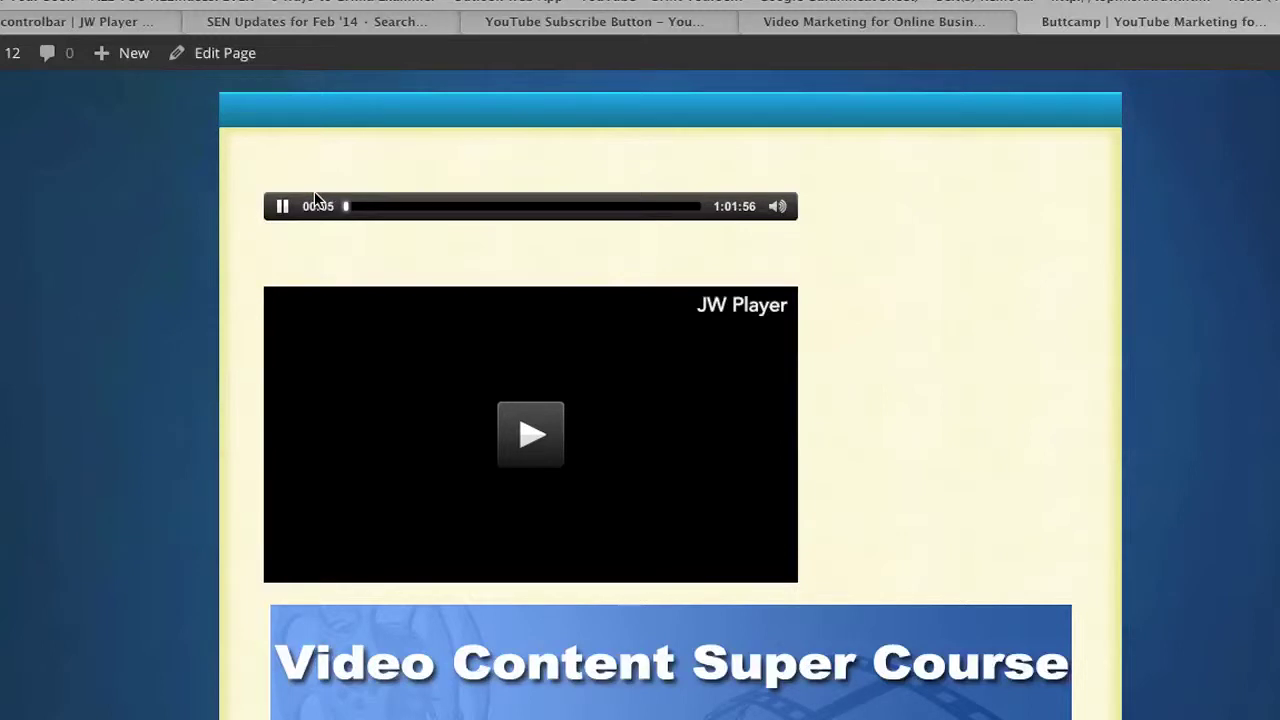
left_click(281, 208)
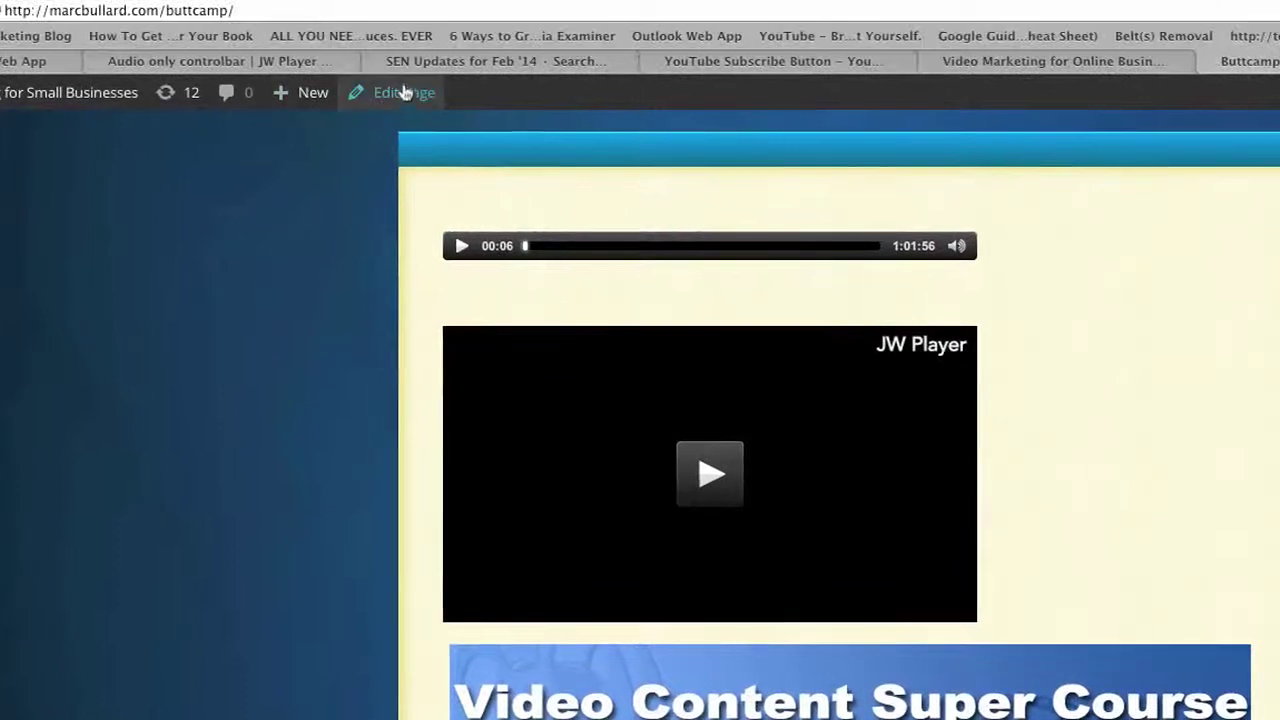
left_click(408, 93)
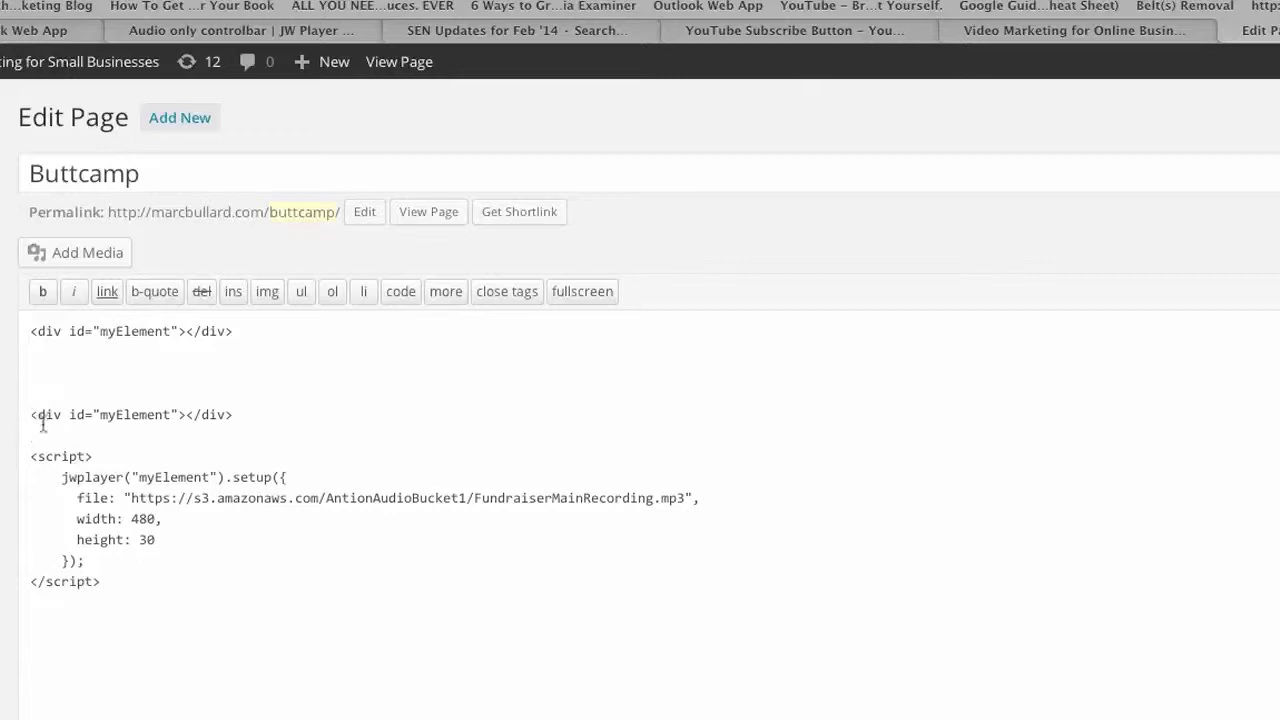
- Change the audio player's width in the embed code from 480 to 200
left_click_drag(31, 414, 183, 594)
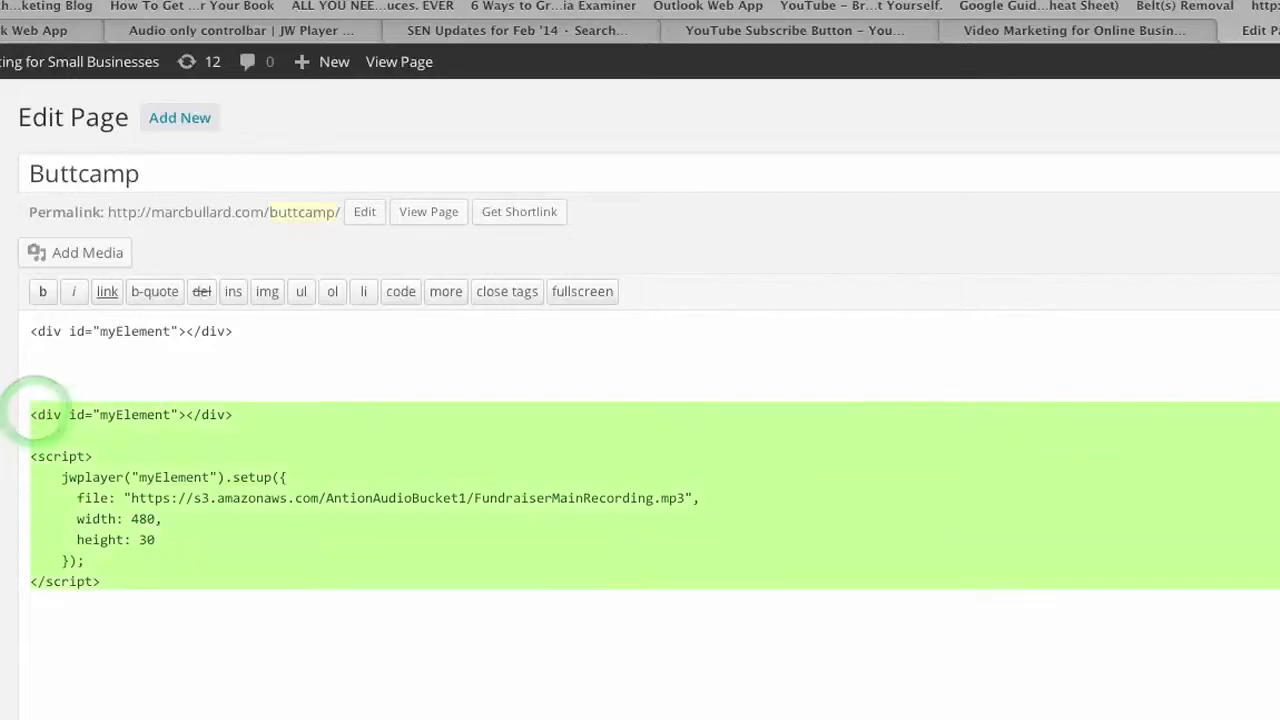
left_click(222, 511)
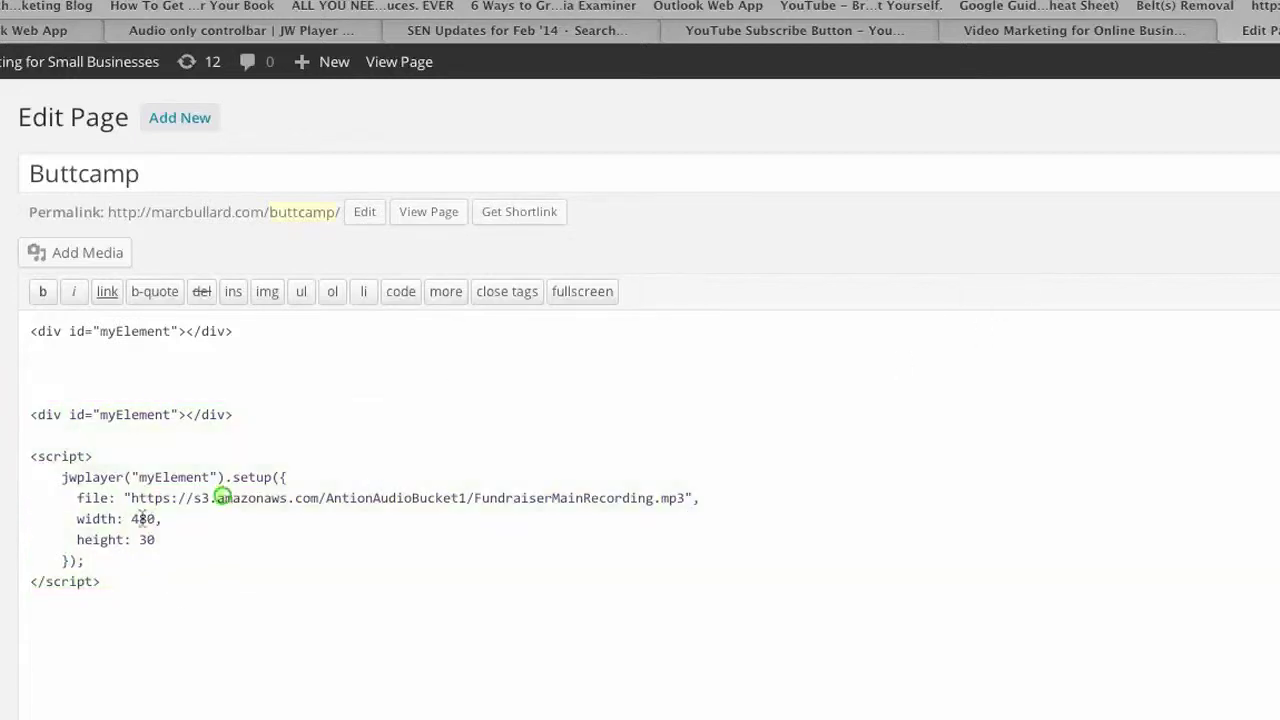
left_click_drag(131, 497, 687, 500)
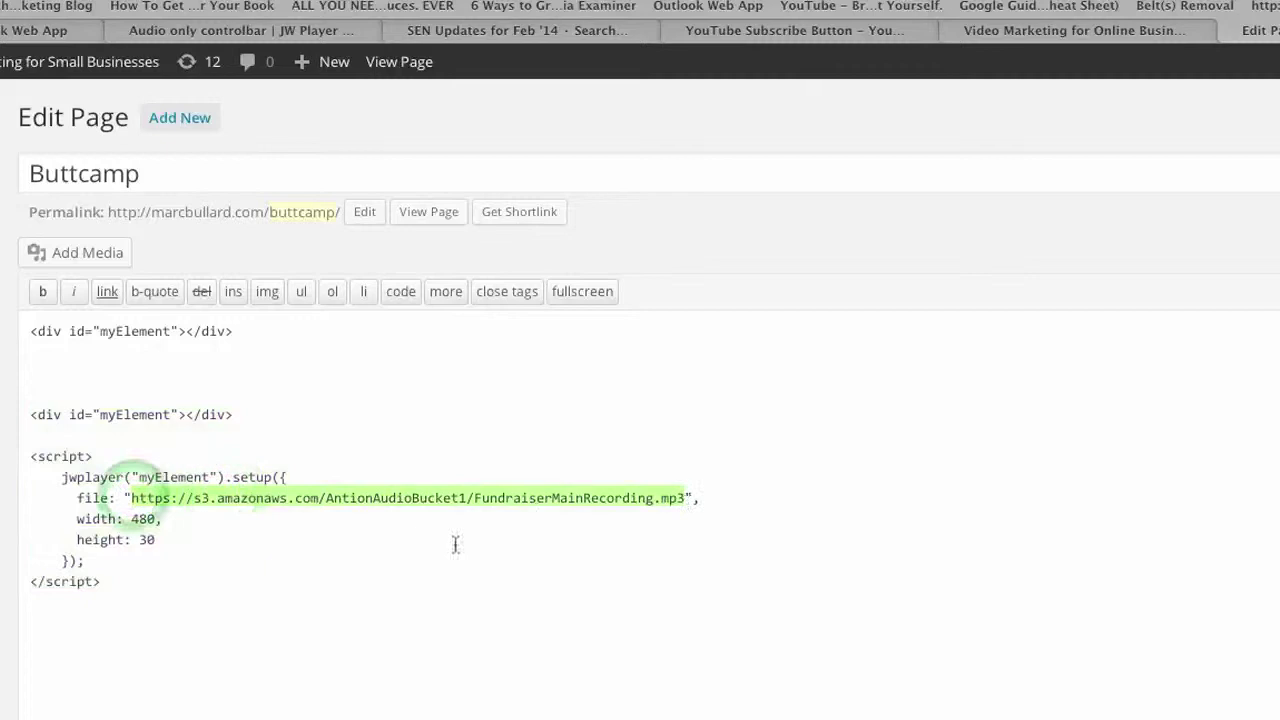
left_click(840, 332)
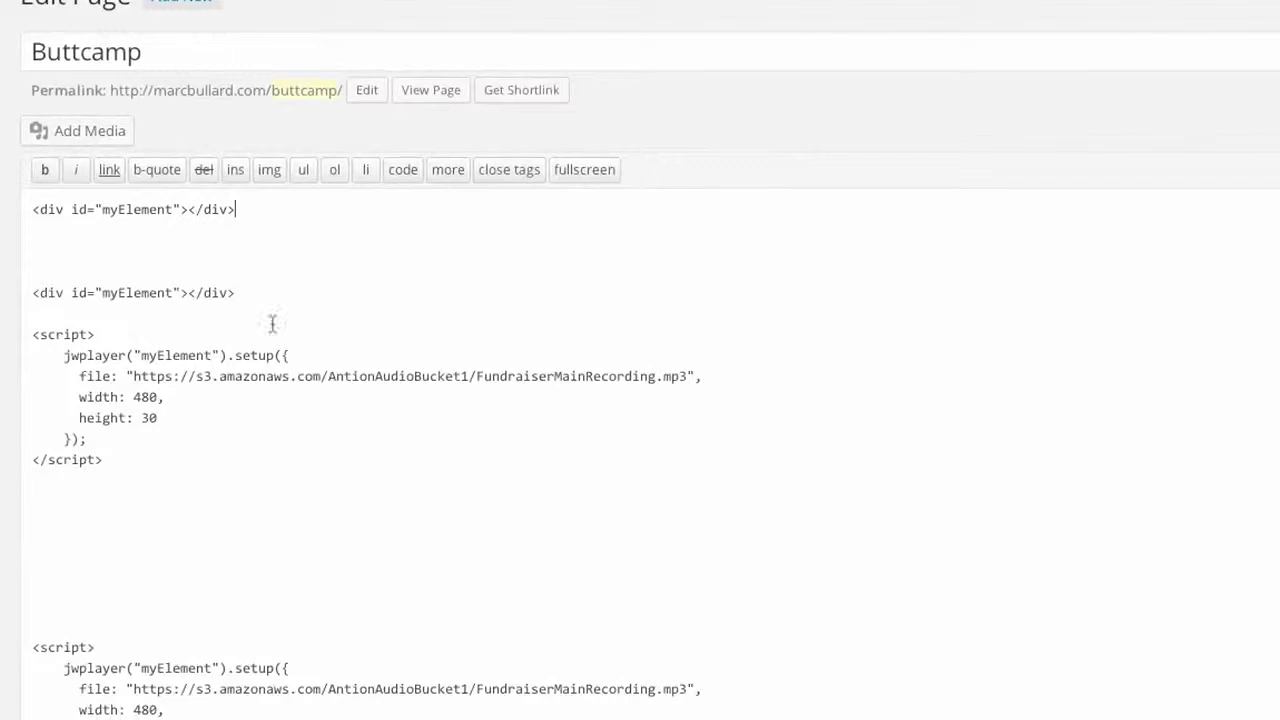
left_click(133, 398)
type("20")
left_click(200, 478)
left_click(430, 152)
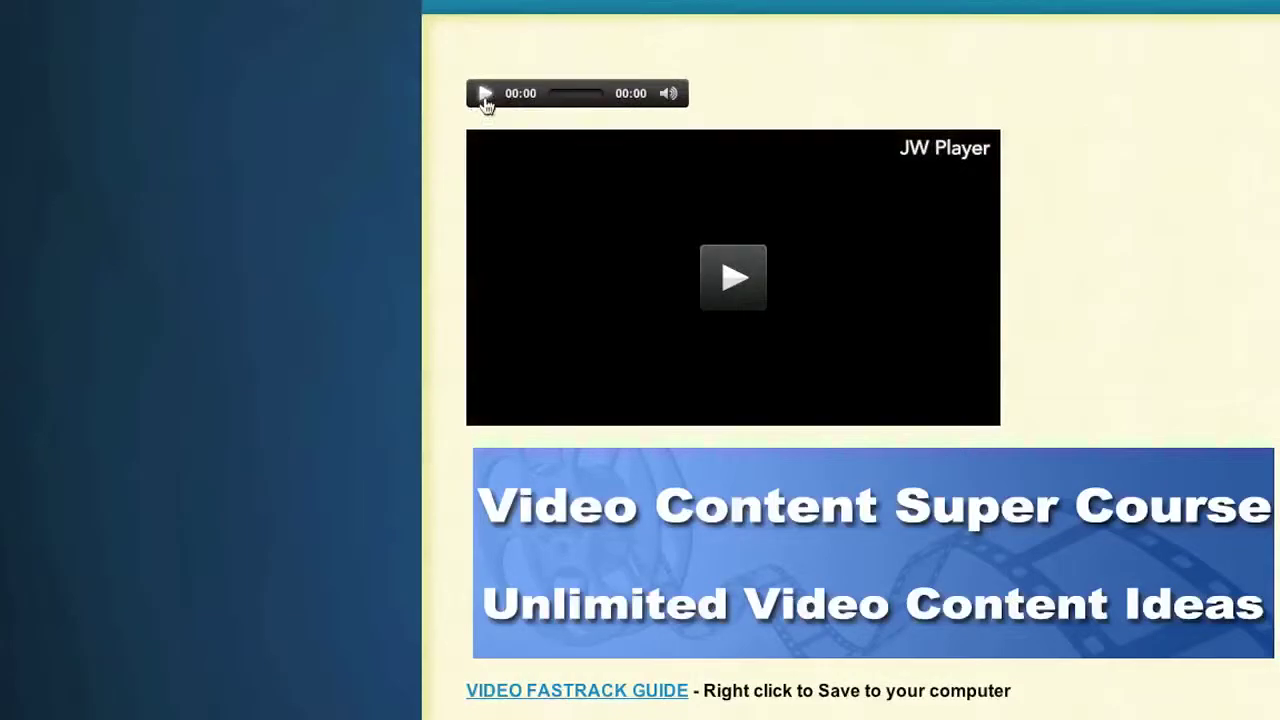
left_click(485, 97)
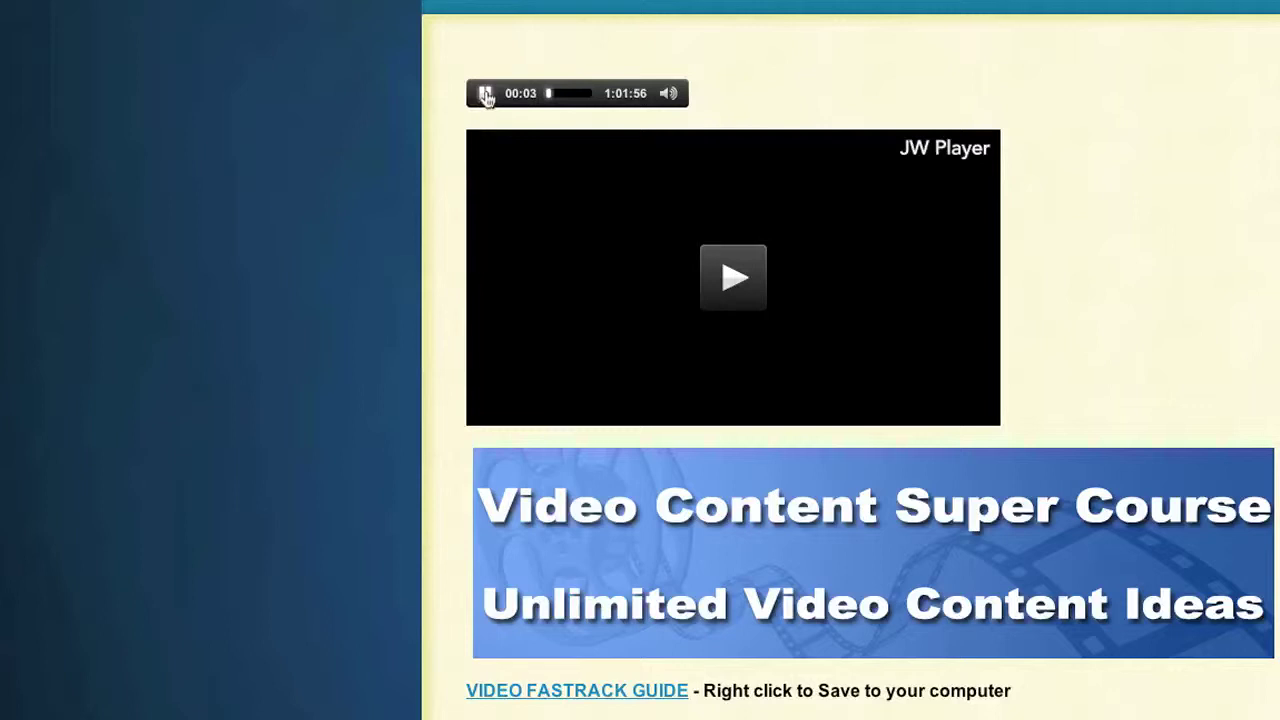
left_click(486, 94)
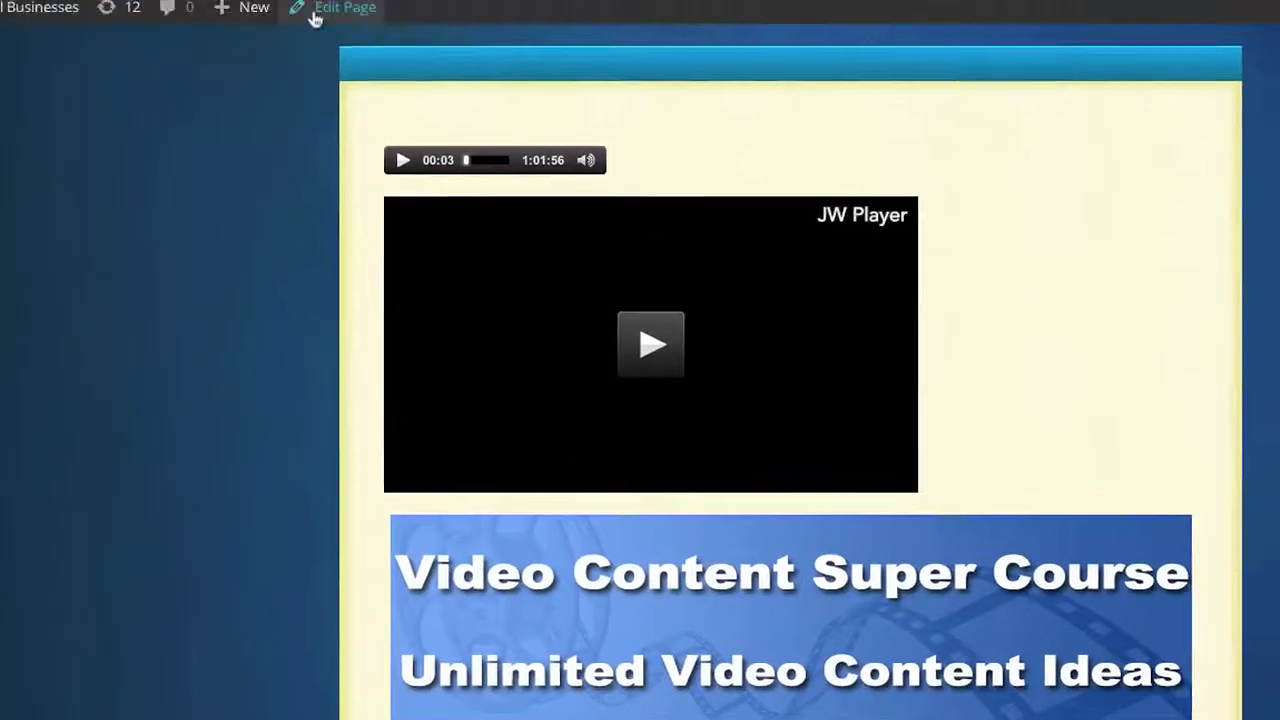
left_click(315, 12)
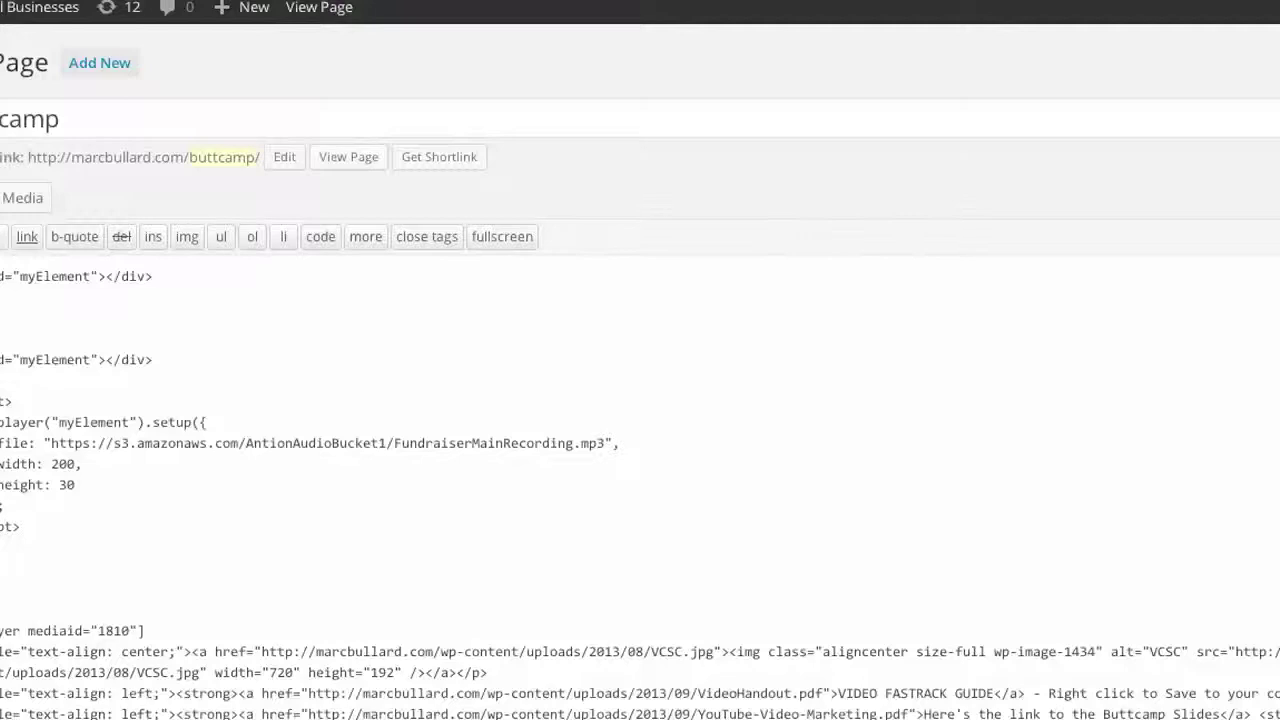
left_click(146, 459)
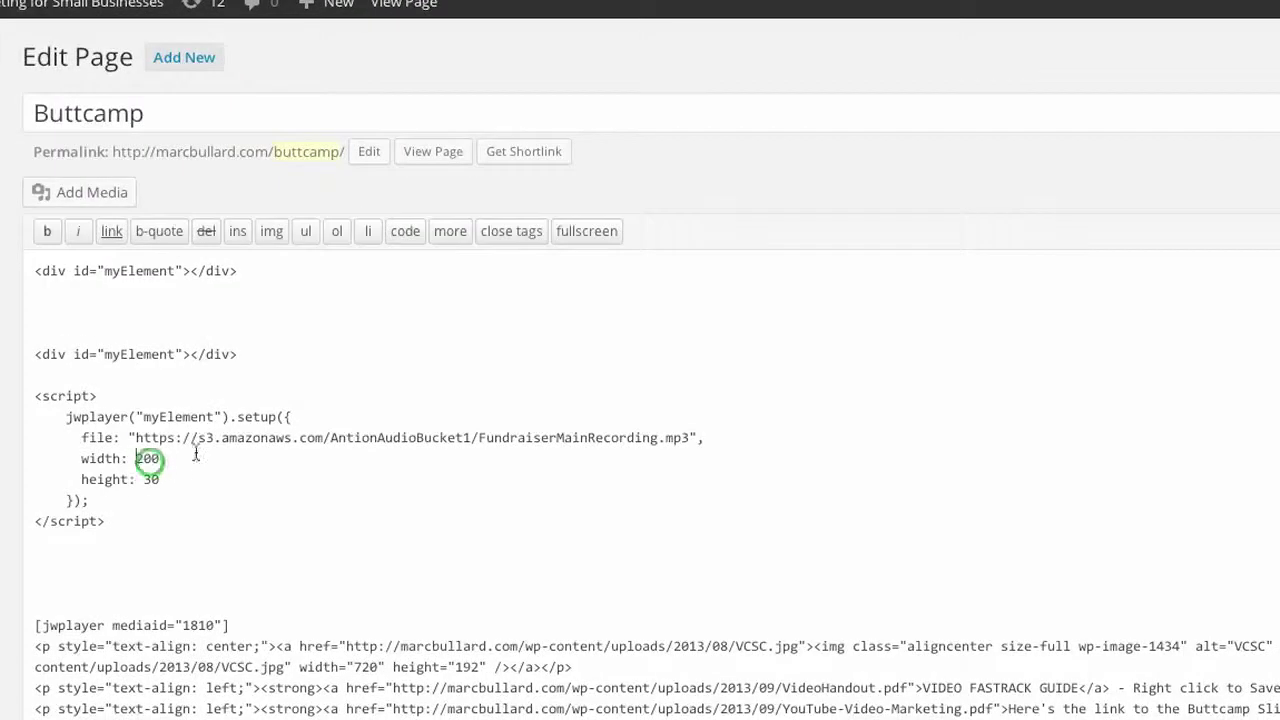
double_click(147, 458)
left_click(337, 363)
left_click_drag(35, 395, 162, 554)
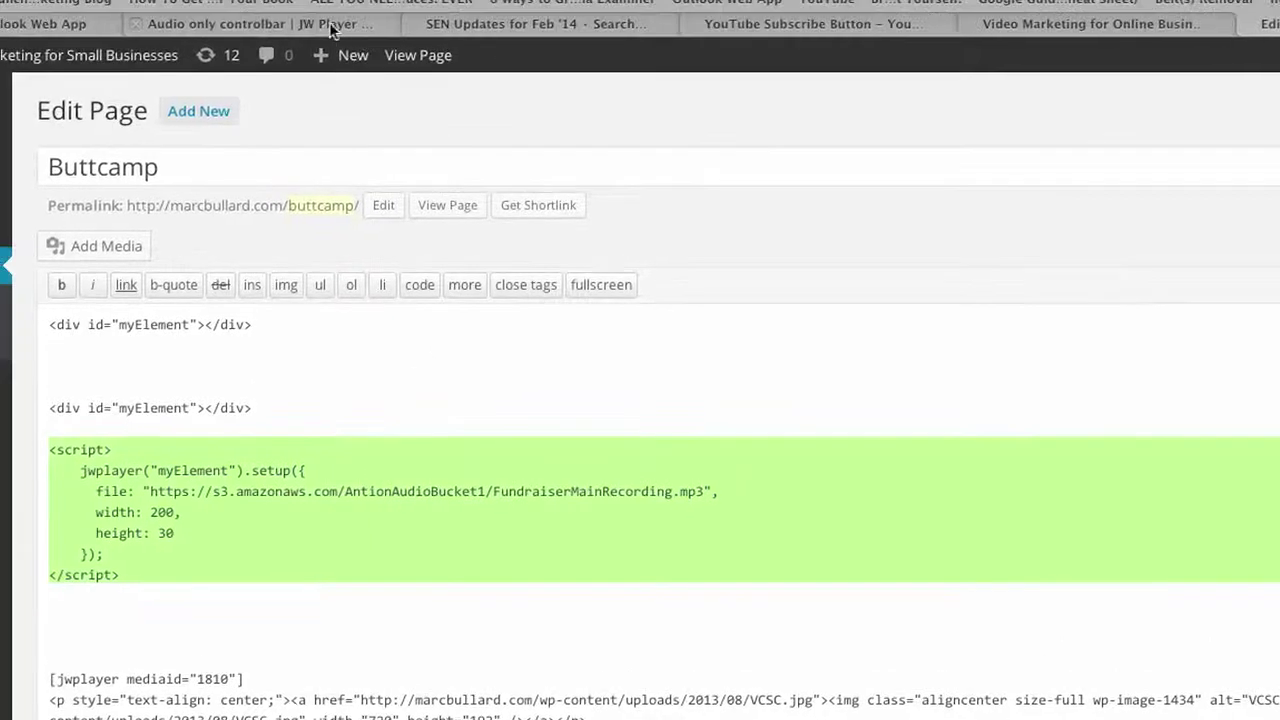
- In the Audio only controlbar docs, select the embed example's /uploads/myAudio.aac file path
left_click(330, 25)
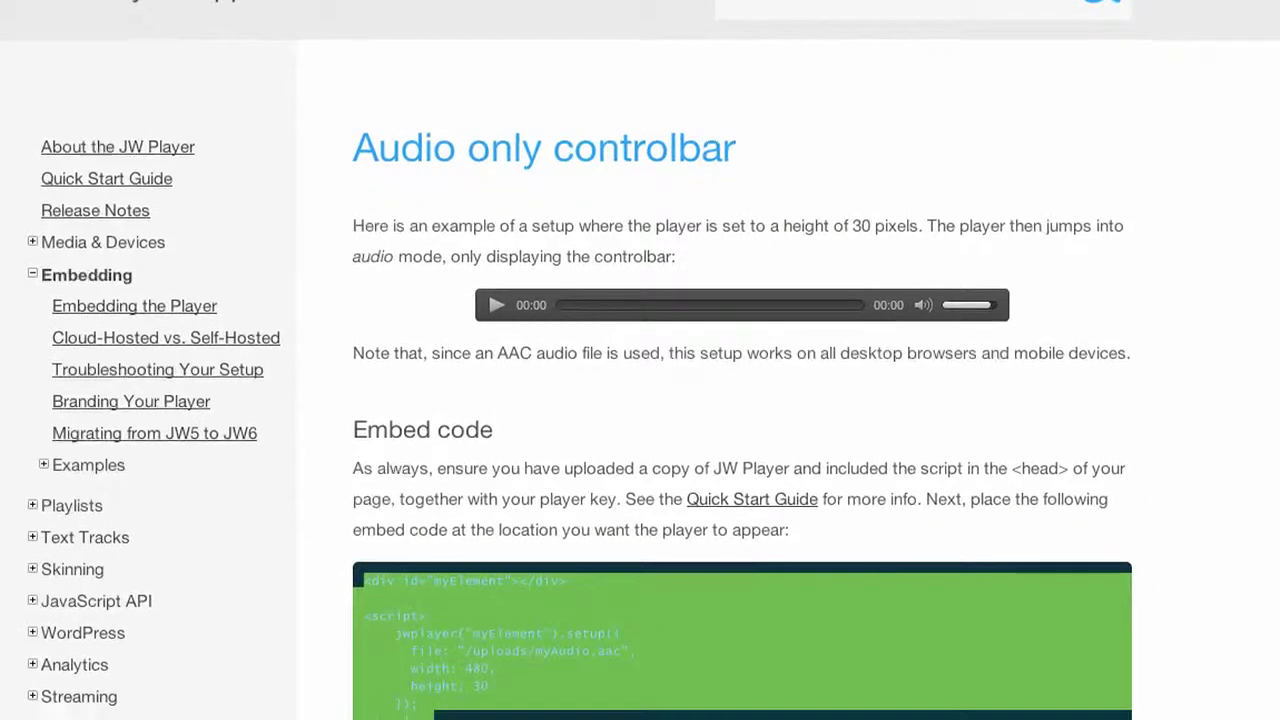
scroll(640, 360, "down", 5)
left_click(1203, 386)
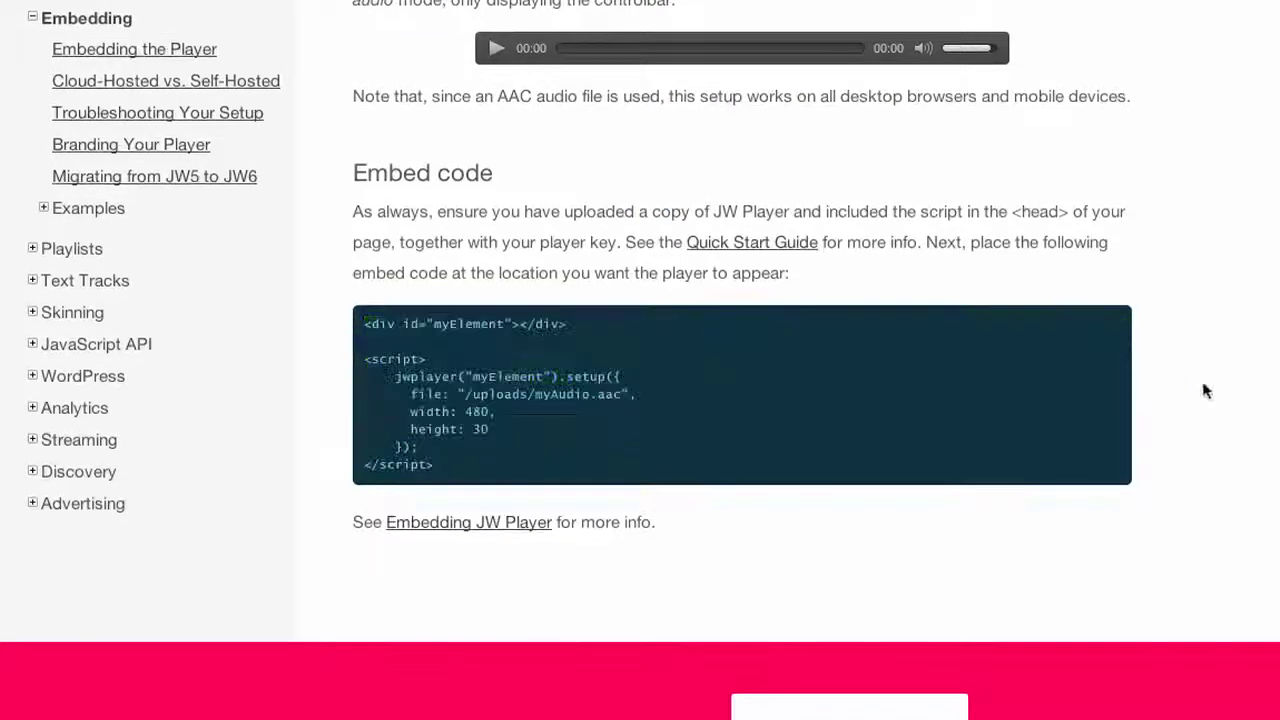
left_click(358, 323)
left_click(1190, 248)
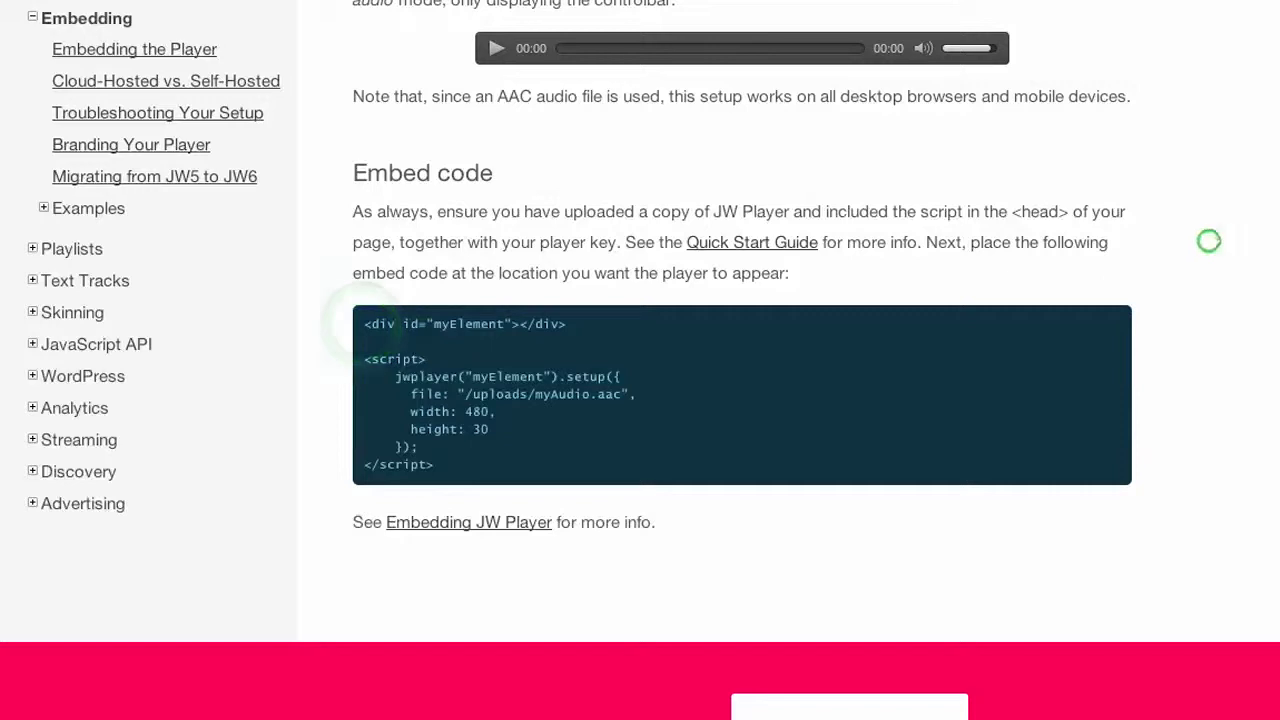
left_click_drag(465, 393, 637, 395)
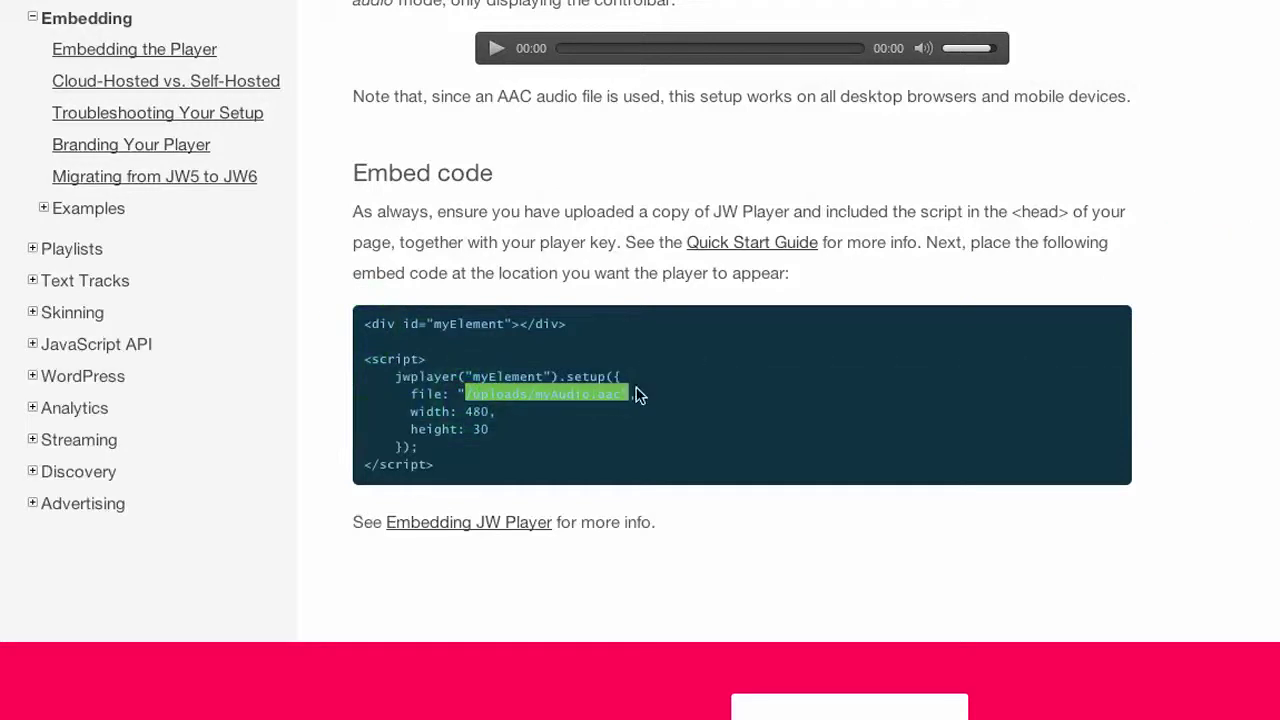